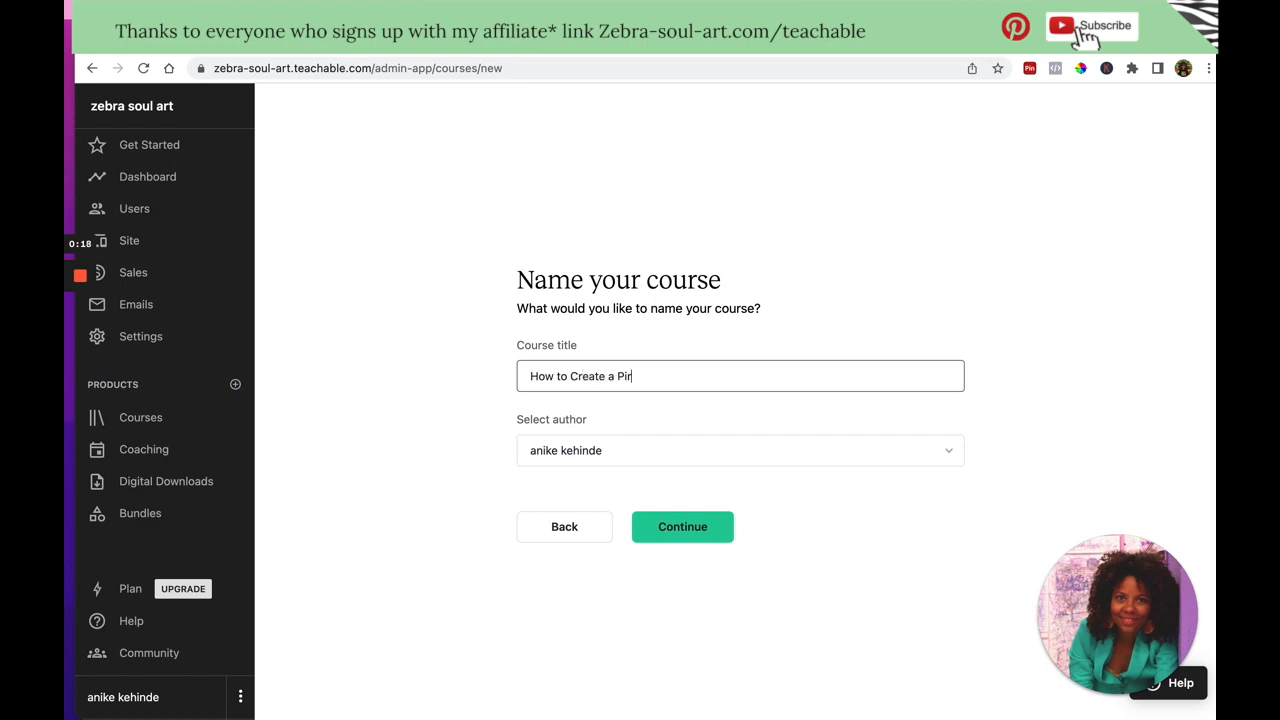
Title the course "How to Create a Purposeful Online Course with Teachable", select its author, and create it.
{"action": "type", "text": "Purposeful Online Cour"}
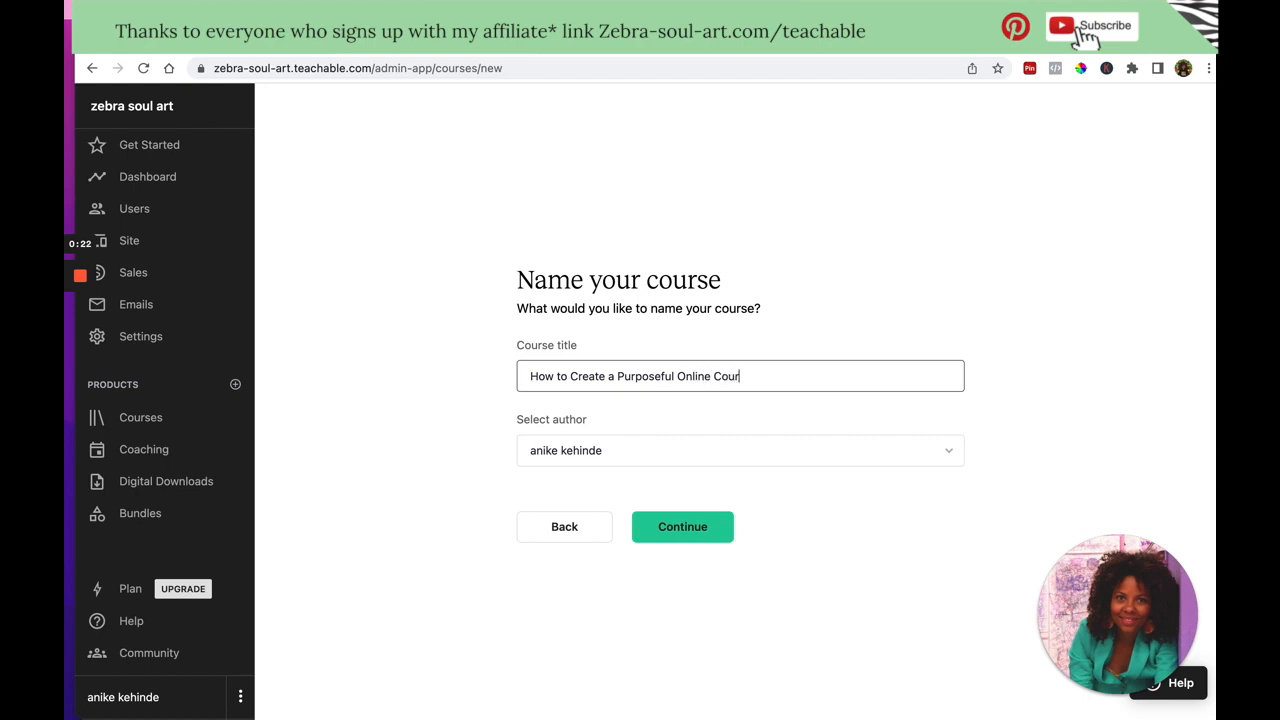
{"action": "type", "text": "se with Teachable"}
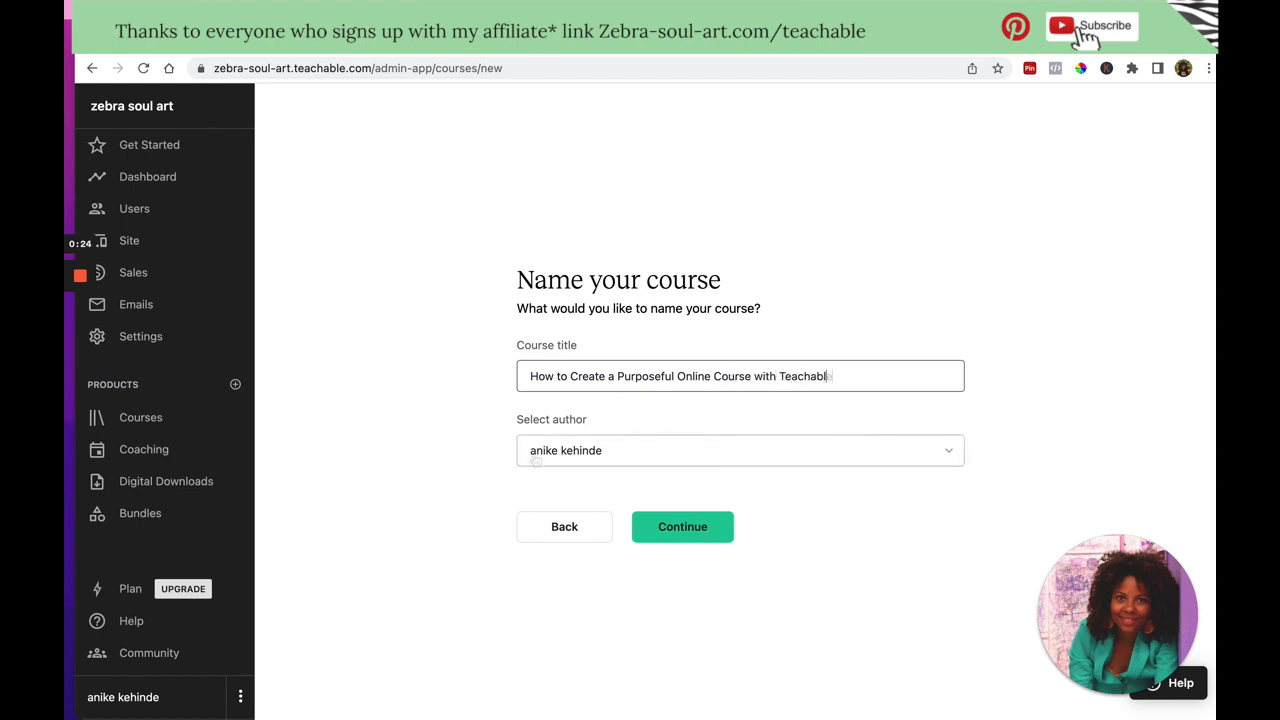
{"action": "left_click", "coordinate": [546, 457]}
{"action": "left_click", "coordinate": [560, 486]}
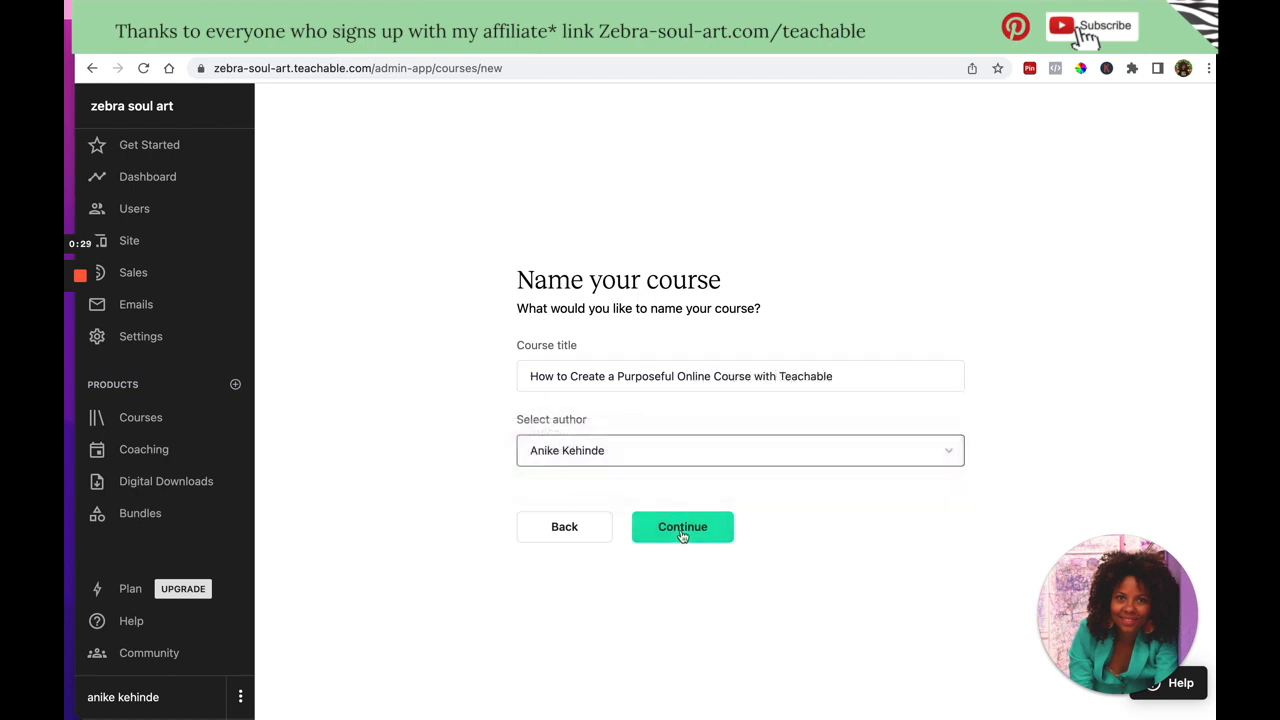
{"action": "left_click", "coordinate": [682, 534]}
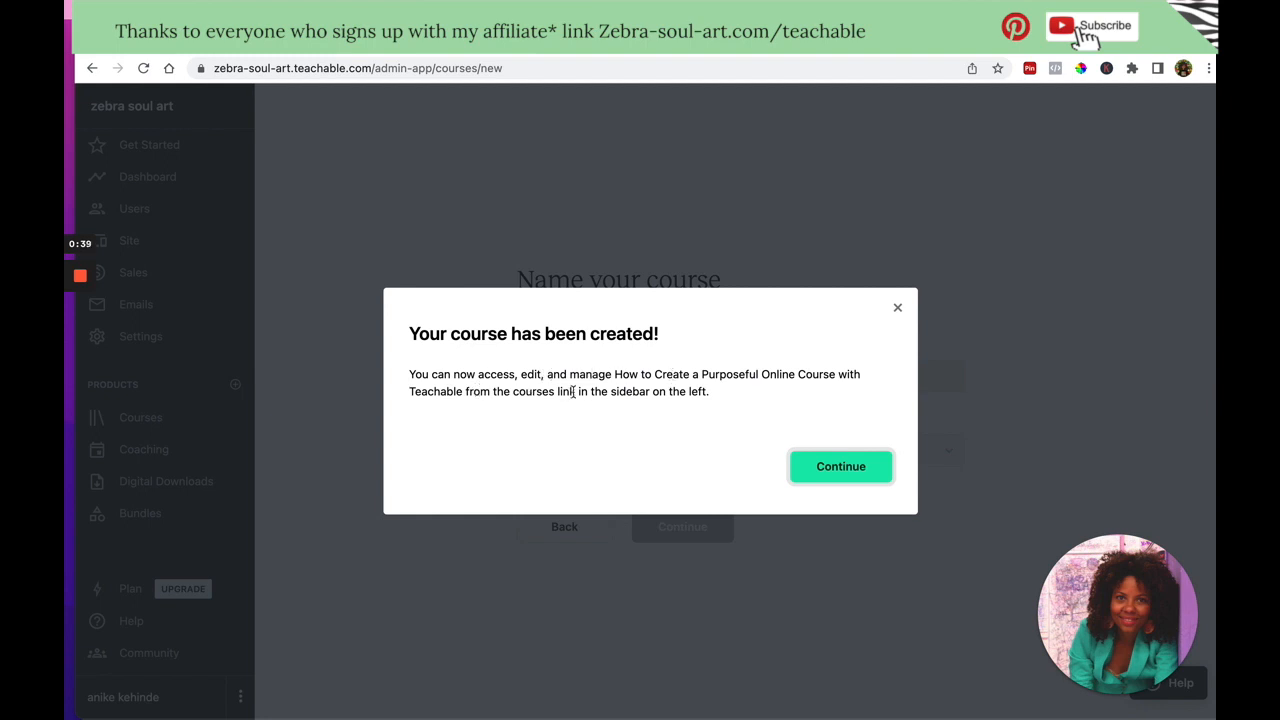
{"action": "left_click", "coordinate": [822, 470]}
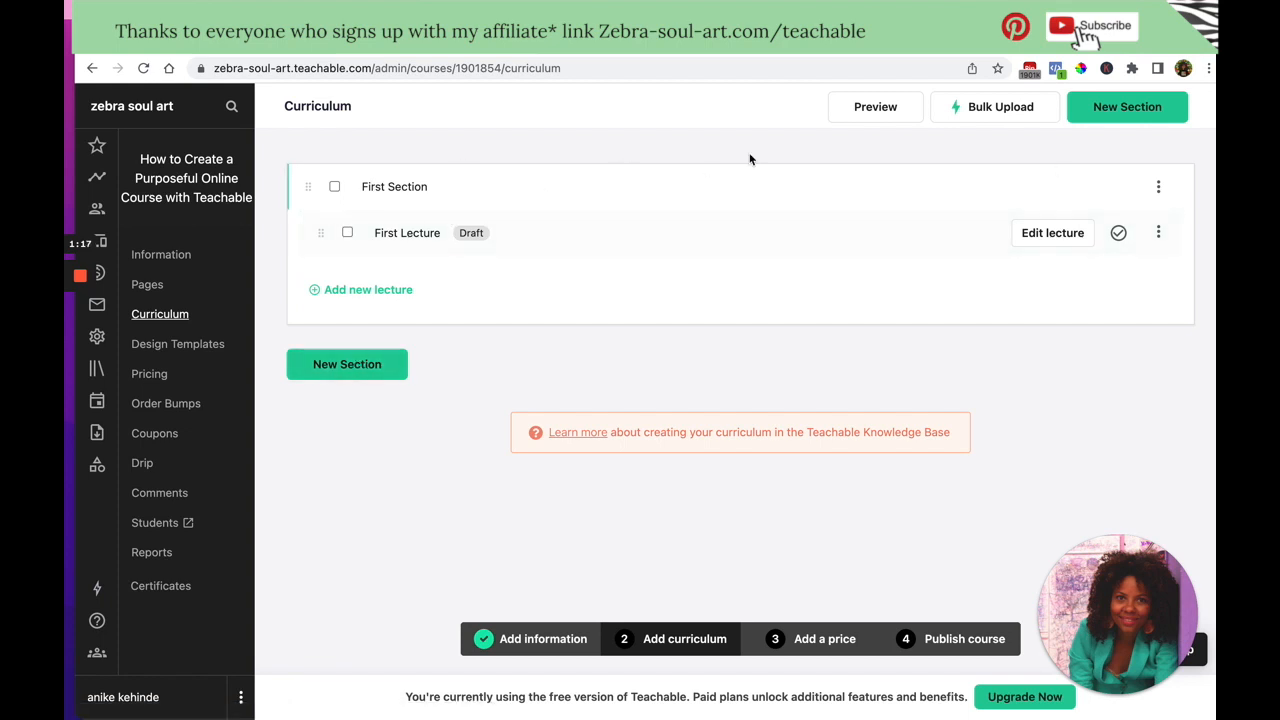
Rename the first curriculum section to "Getting Started".
{"action": "left_click", "coordinate": [1158, 186]}
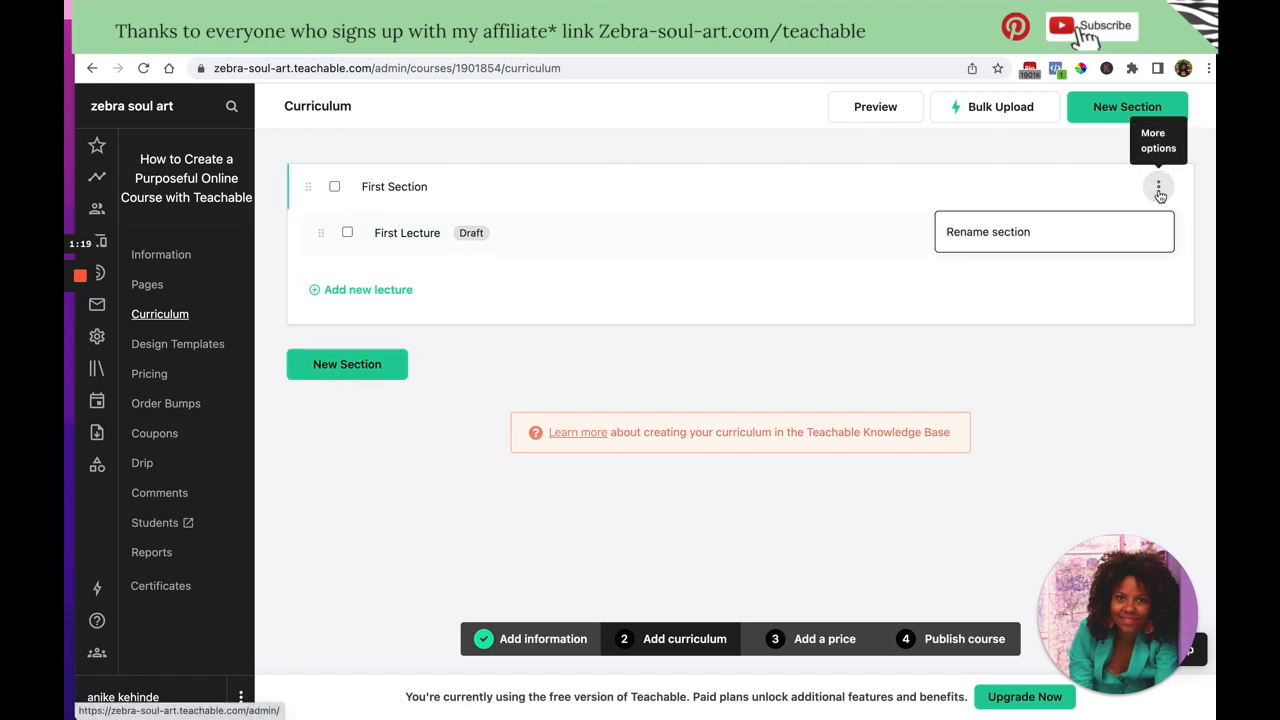
{"action": "left_click", "coordinate": [975, 240]}
{"action": "type", "text": "Getting to know the course"}
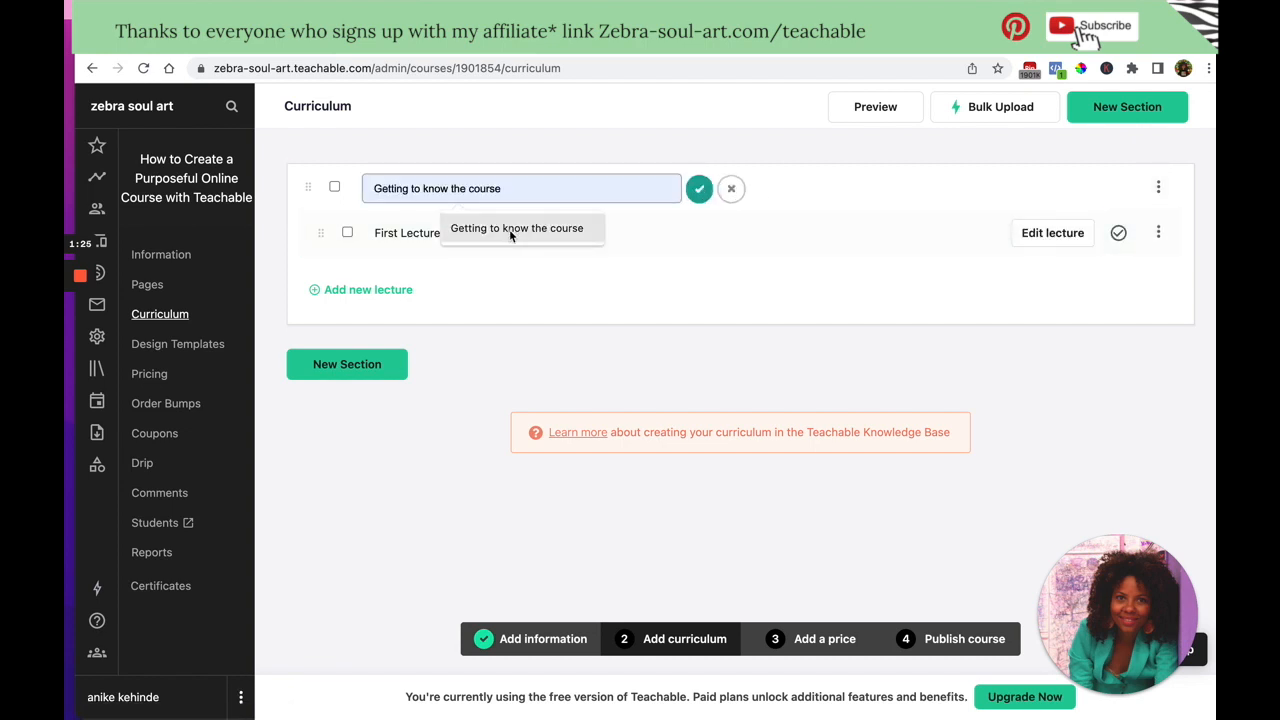
{"action": "type", "text": " S"}
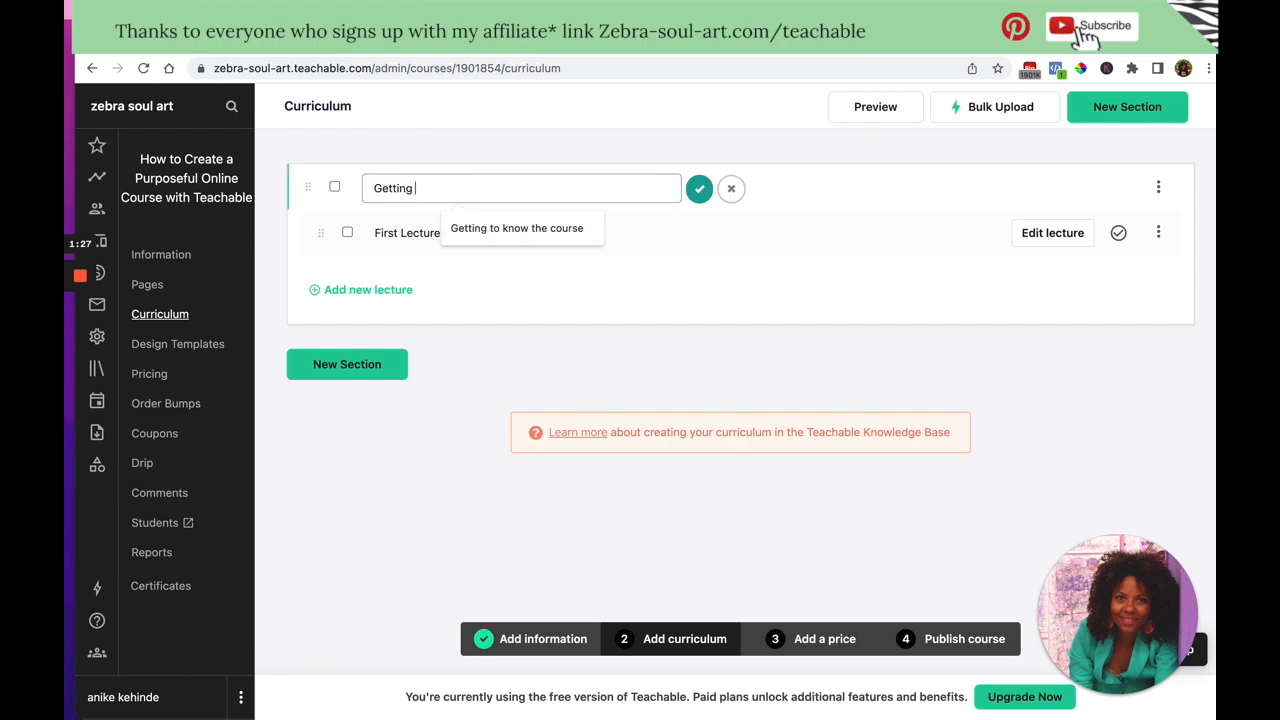
{"action": "type", "text": "tarted"}
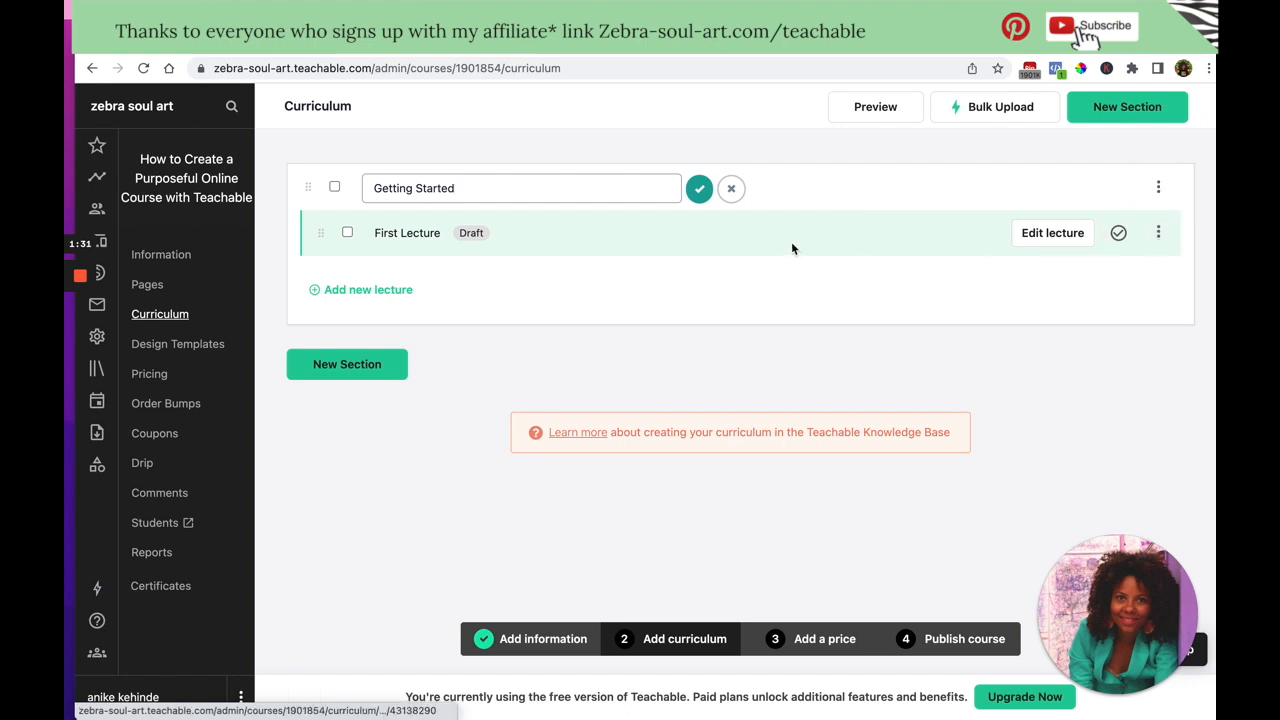
{"action": "left_click", "coordinate": [697, 188]}
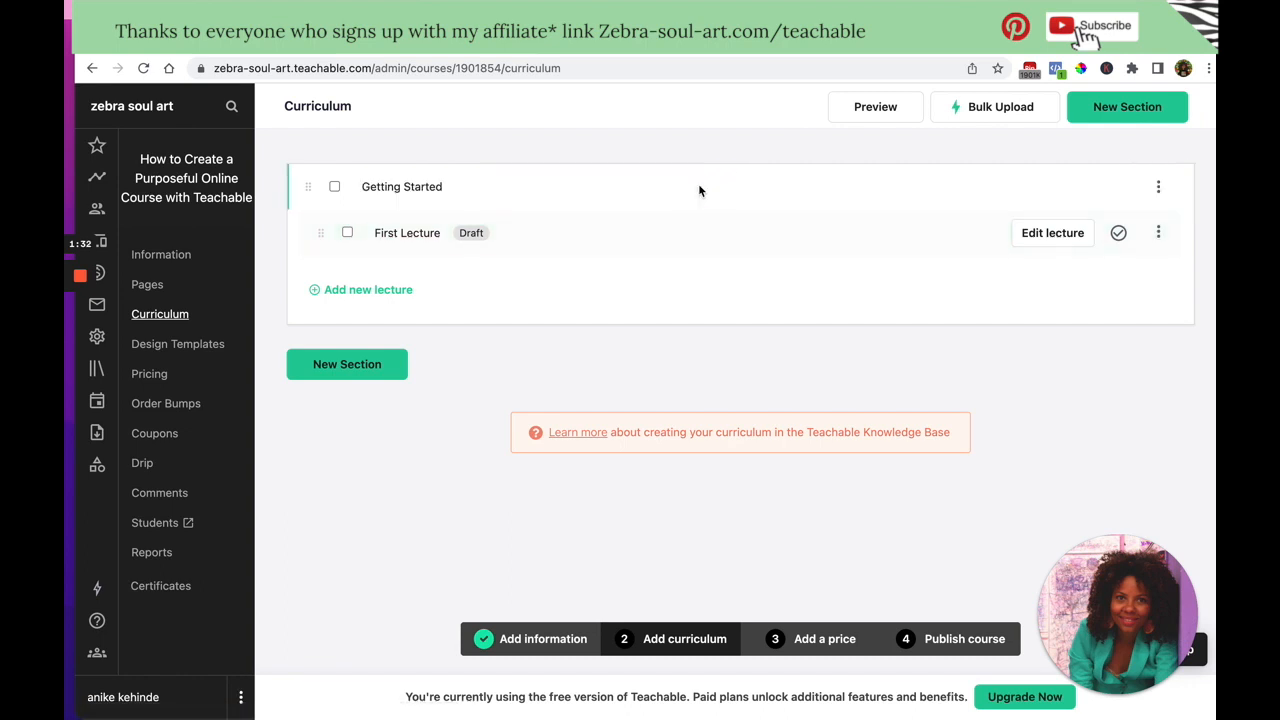
Rename the first lecture in the Getting Started section to "Introduction".
{"action": "left_click", "coordinate": [1161, 234]}
{"action": "left_click", "coordinate": [1066, 279]}
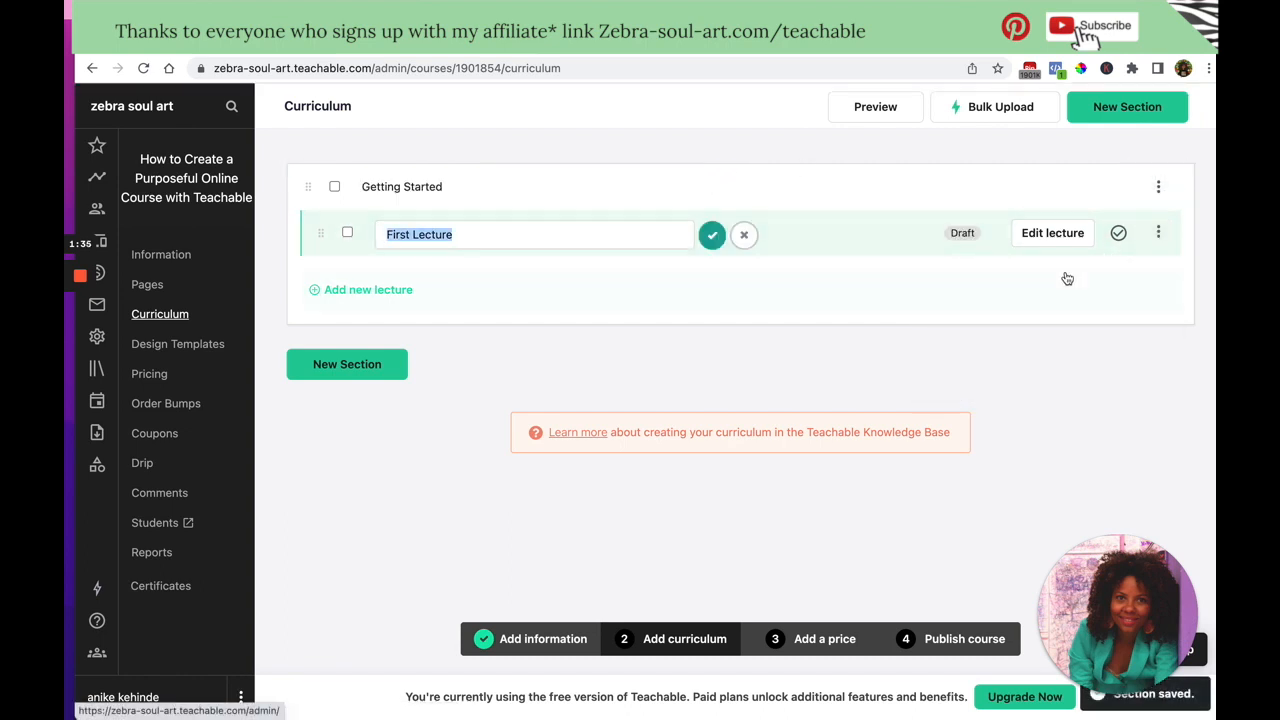
{"action": "type", "text": "Introduction"}
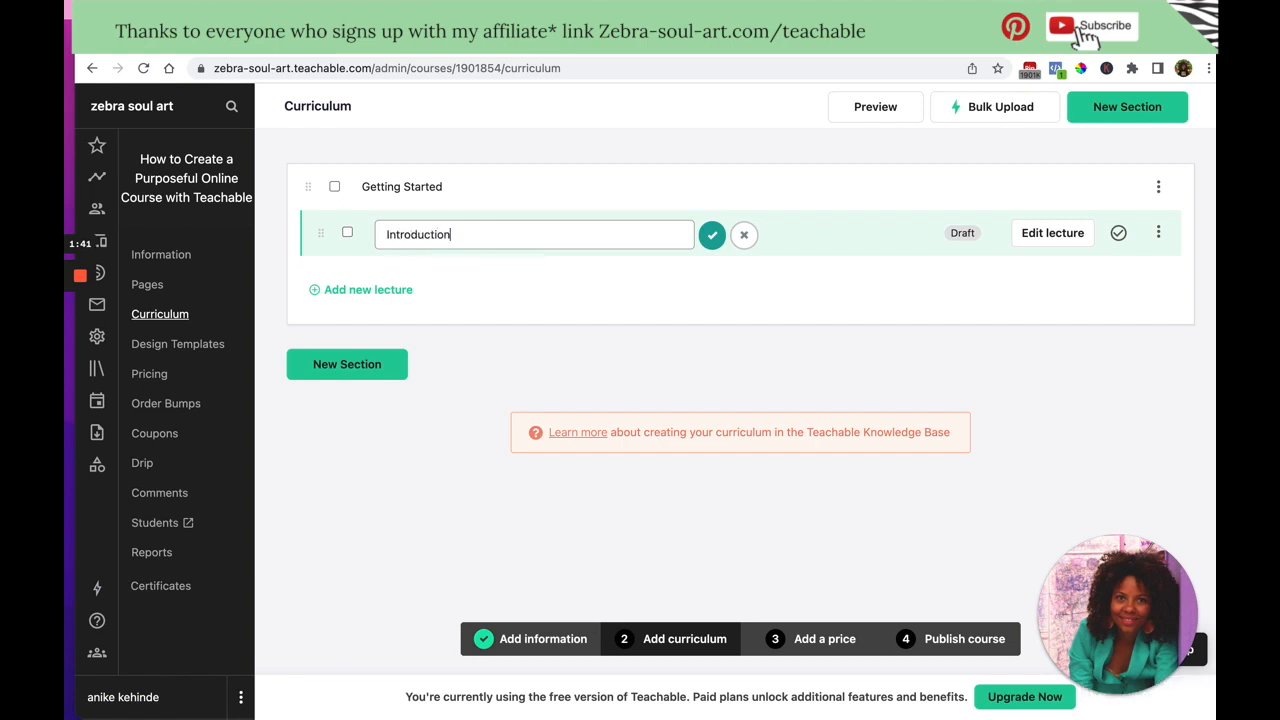
{"action": "left_click", "coordinate": [712, 236]}
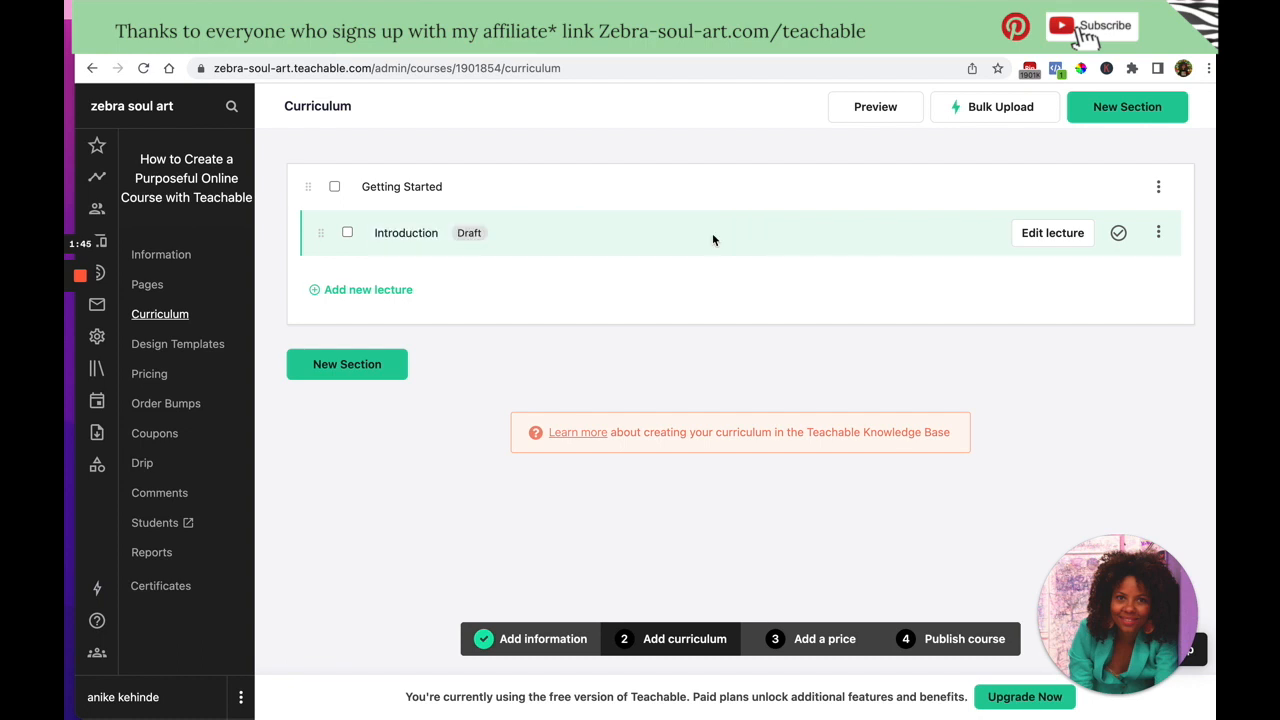
Add a lecture titled "How to navigate the platform" to the Getting Started section.
{"action": "left_click", "coordinate": [350, 290]}
{"action": "type", "text": "How to navigate the platform"}
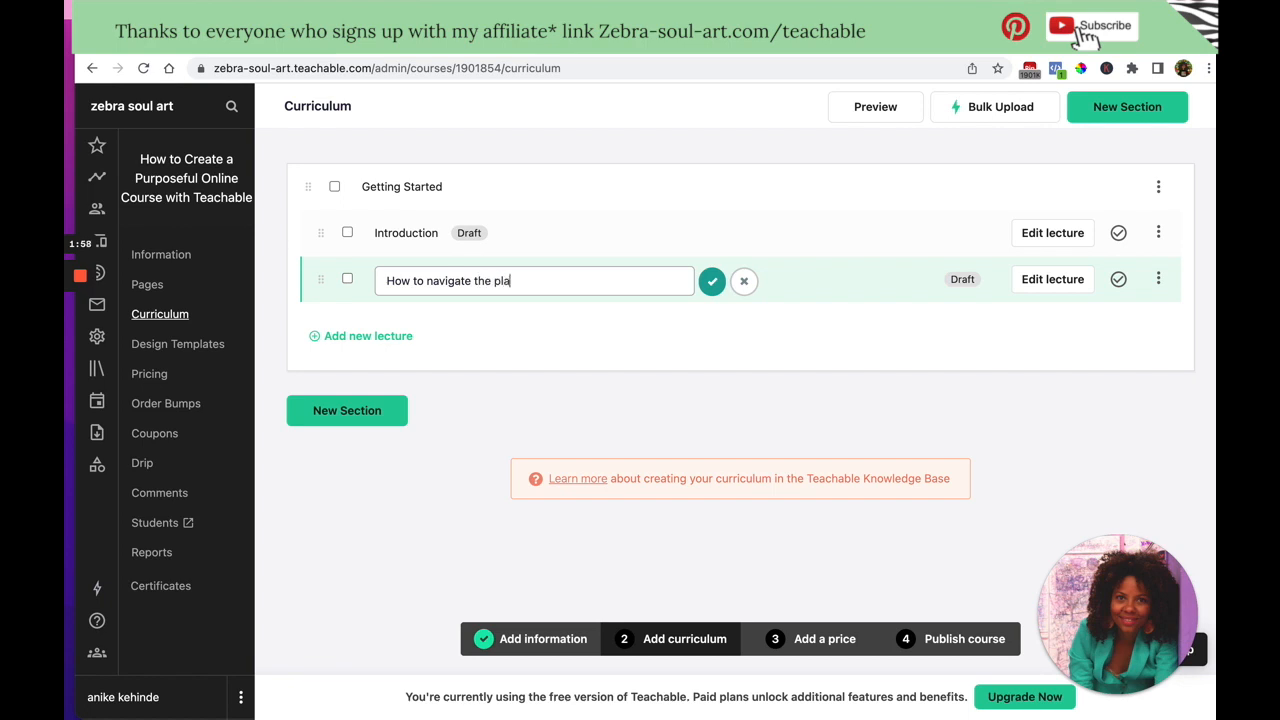
{"action": "left_click", "coordinate": [717, 284]}
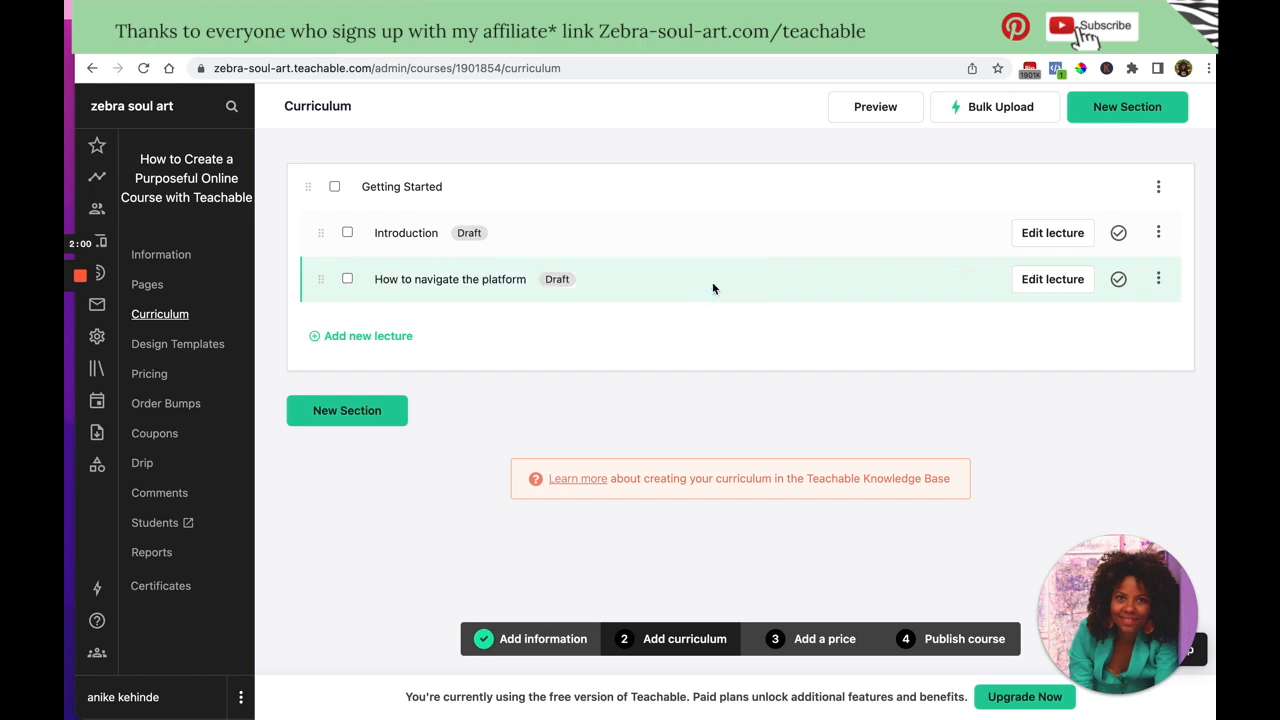
Add a lecture titled "Teachable Course Workbook" to the Getting Started section.
{"action": "left_click", "coordinate": [370, 340]}
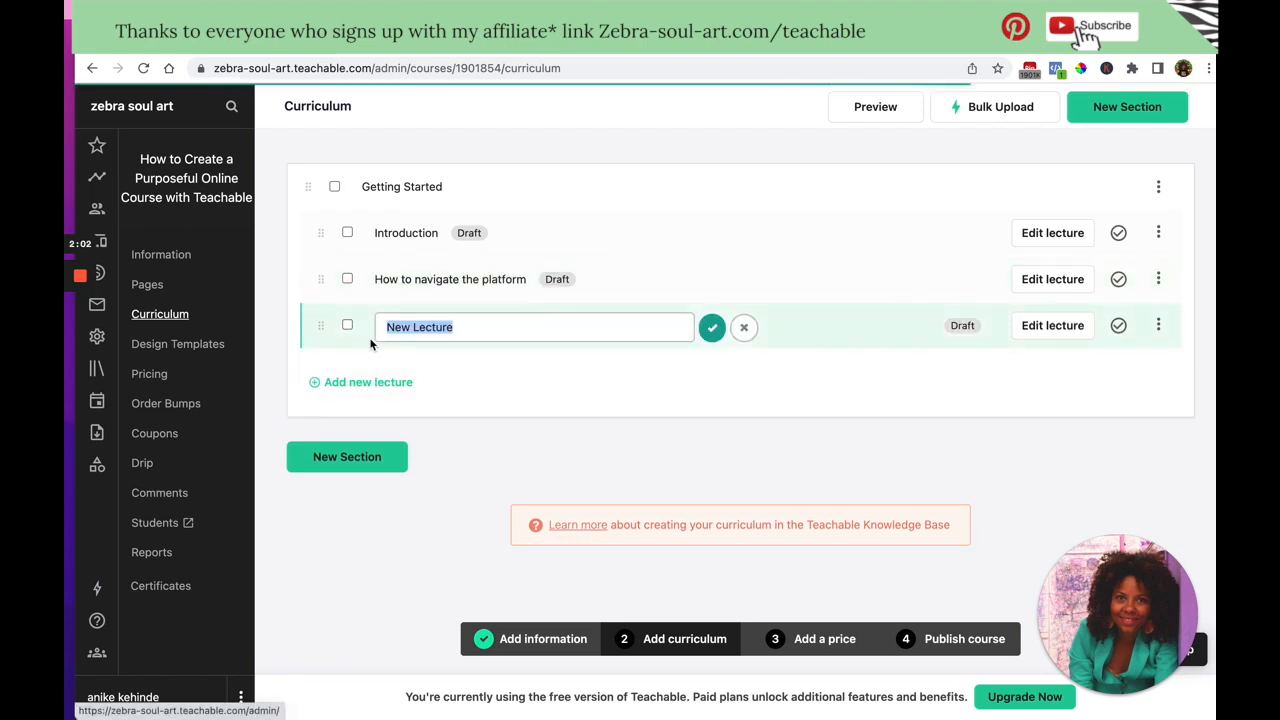
{"action": "type", "text": "Teachab"}
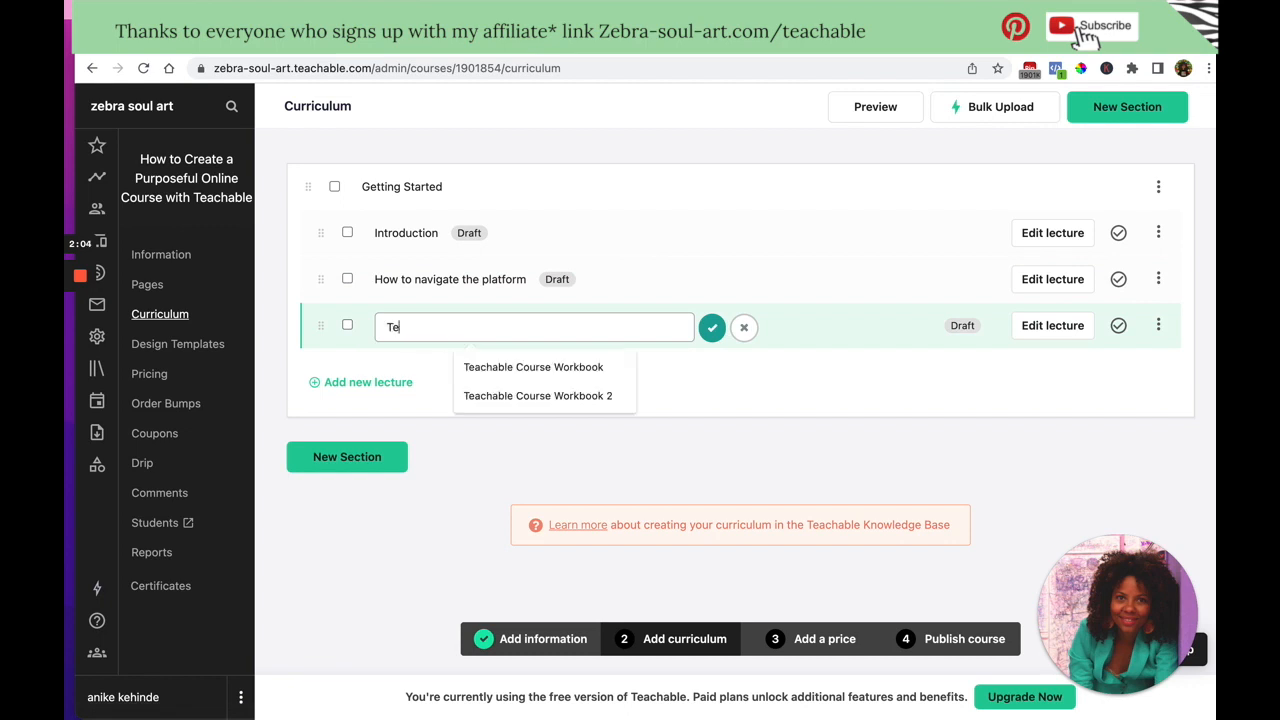
{"action": "left_click", "coordinate": [580, 367]}
{"action": "left_click", "coordinate": [711, 327]}
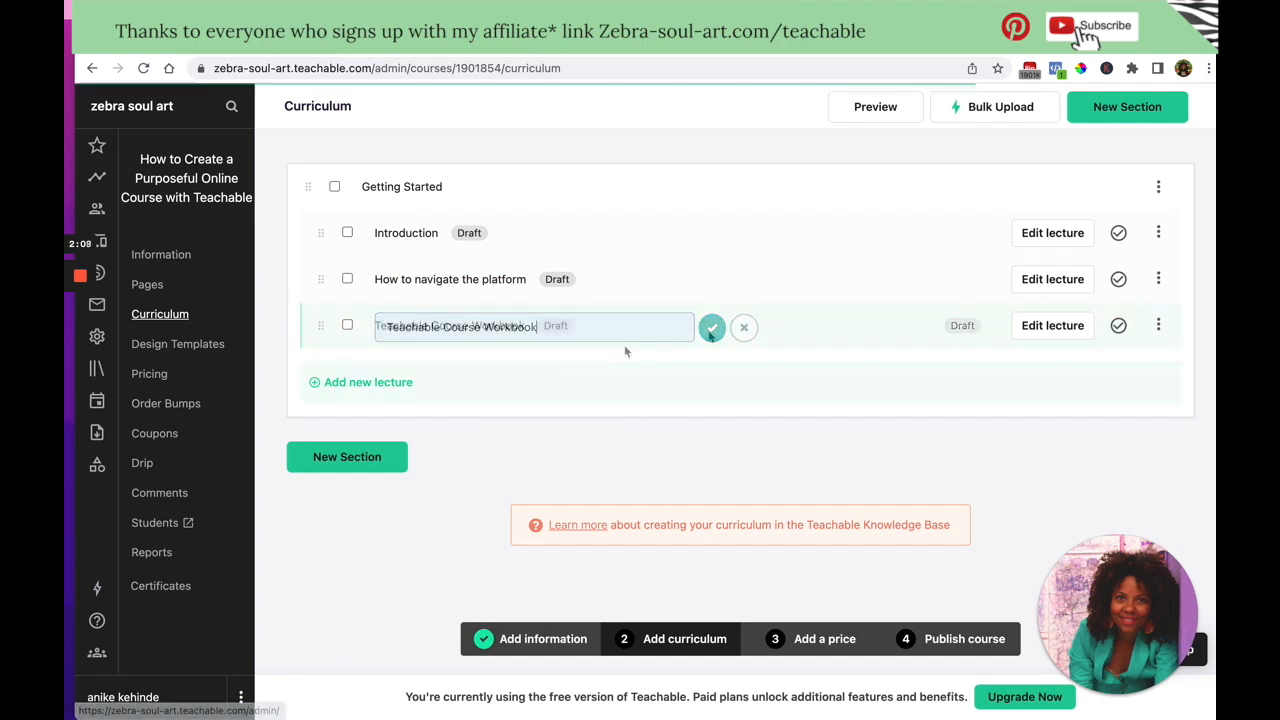
Duplicate the Teachable Course Workbook lecture and rename the copy "Teachable Course Workbook 2".
{"action": "left_click", "coordinate": [1155, 325]}
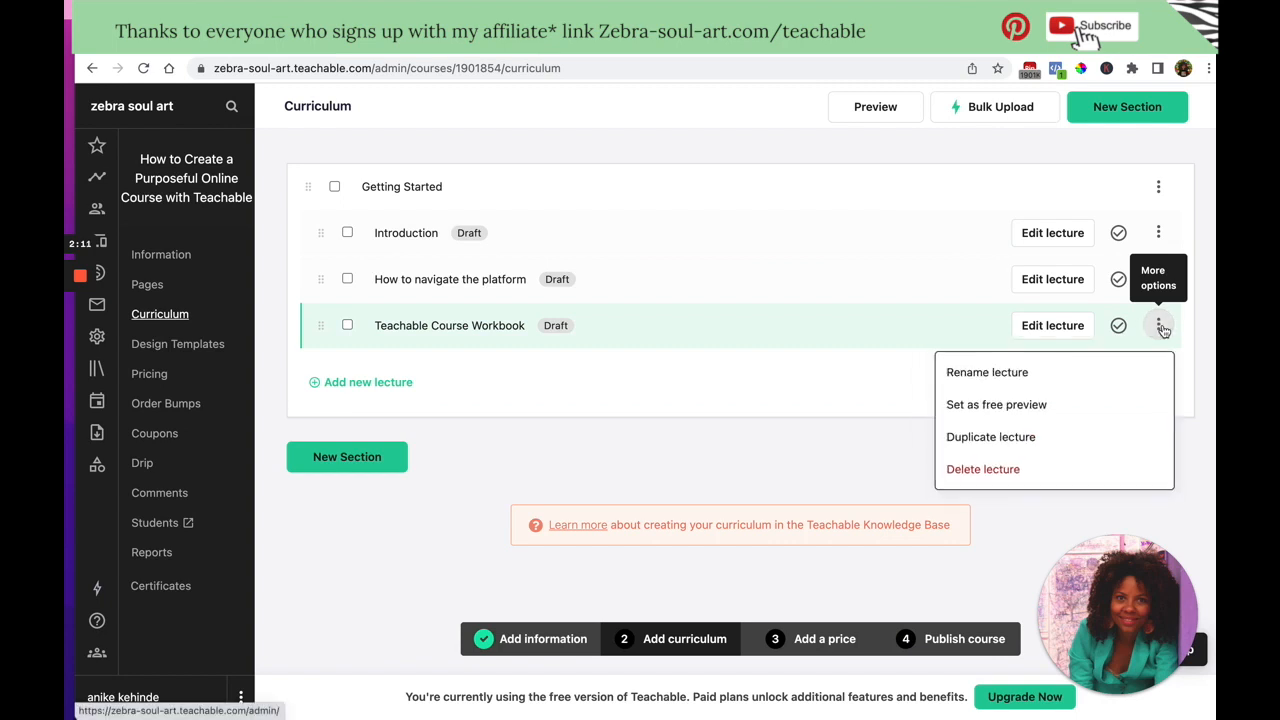
{"action": "left_click", "coordinate": [1059, 438]}
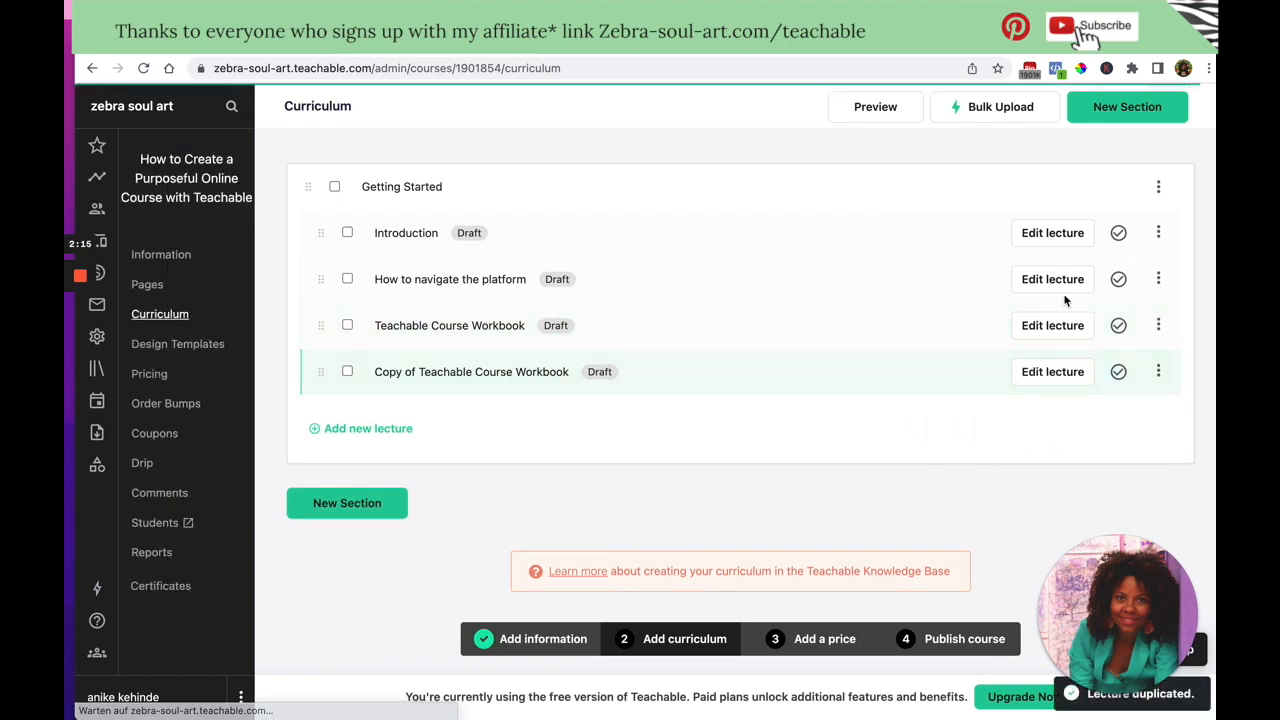
{"action": "left_click", "coordinate": [1158, 371]}
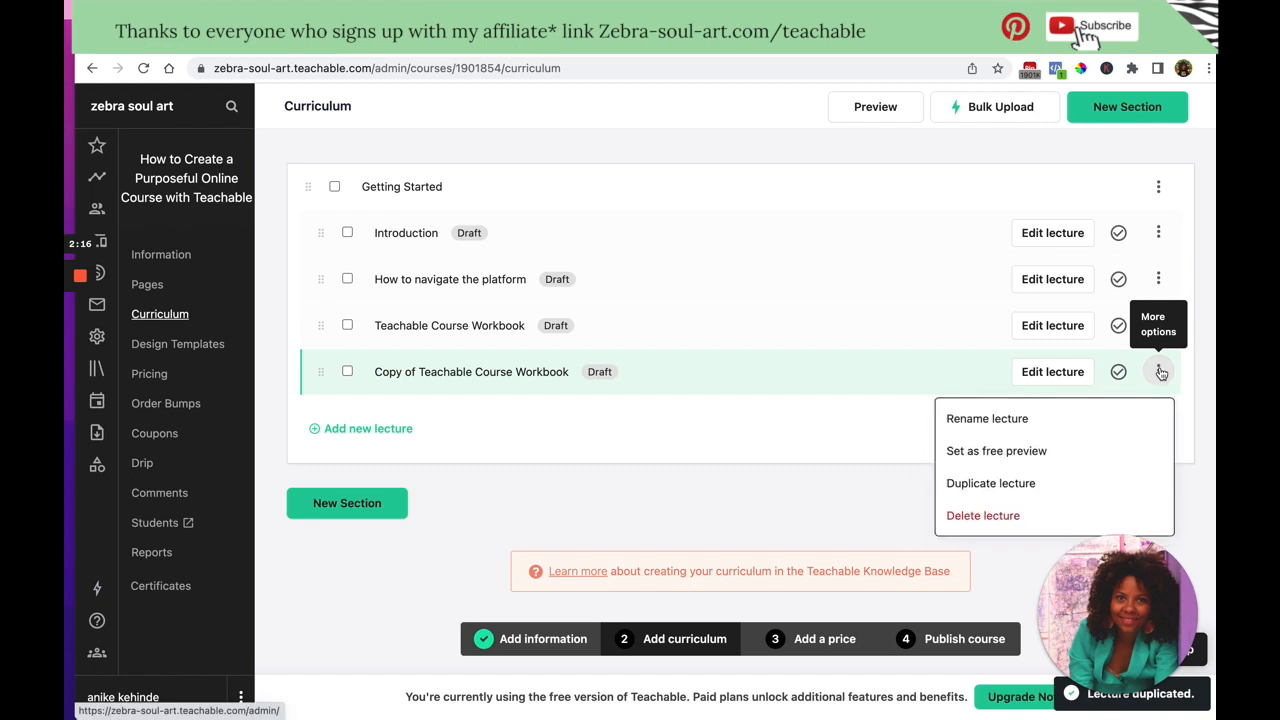
{"action": "left_click", "coordinate": [1095, 418]}
{"action": "left_click", "coordinate": [432, 373]}
{"action": "left_click_drag", "start_coordinate": [432, 373], "coordinate": [385, 373]}
{"action": "key", "text": "BackSpace"}
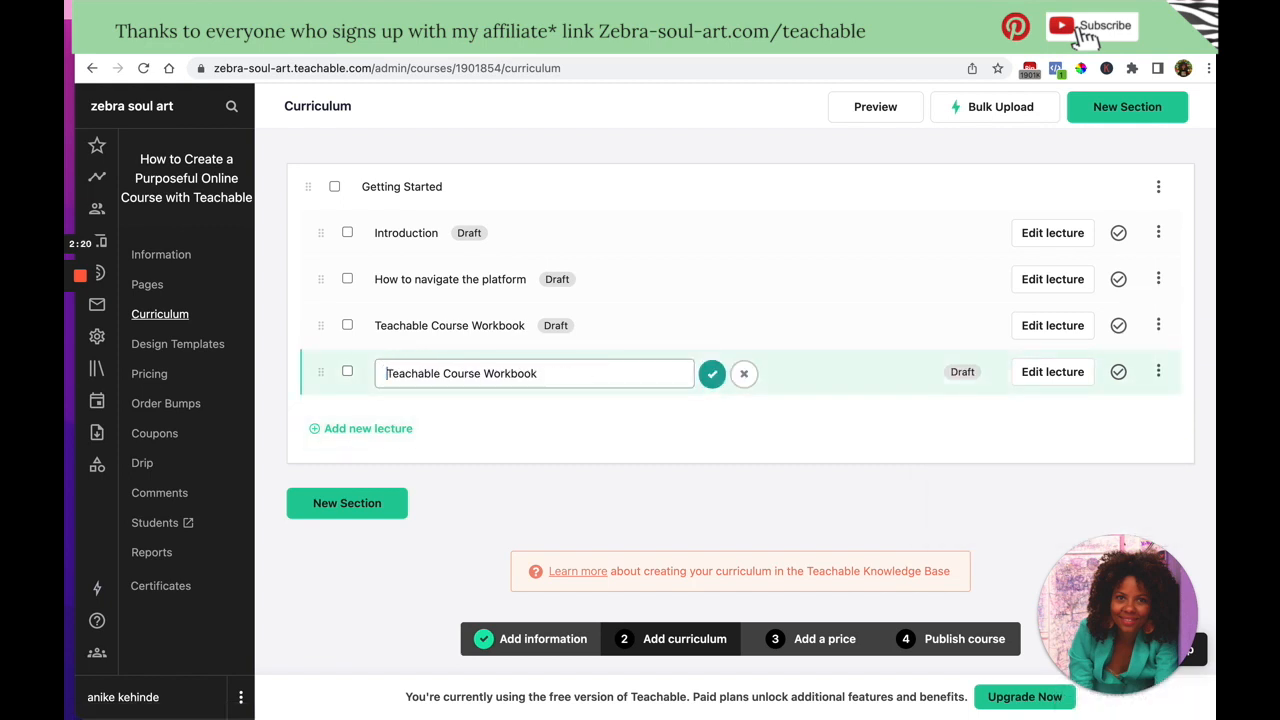
{"action": "left_click", "coordinate": [557, 373]}
{"action": "left_click", "coordinate": [608, 455]}
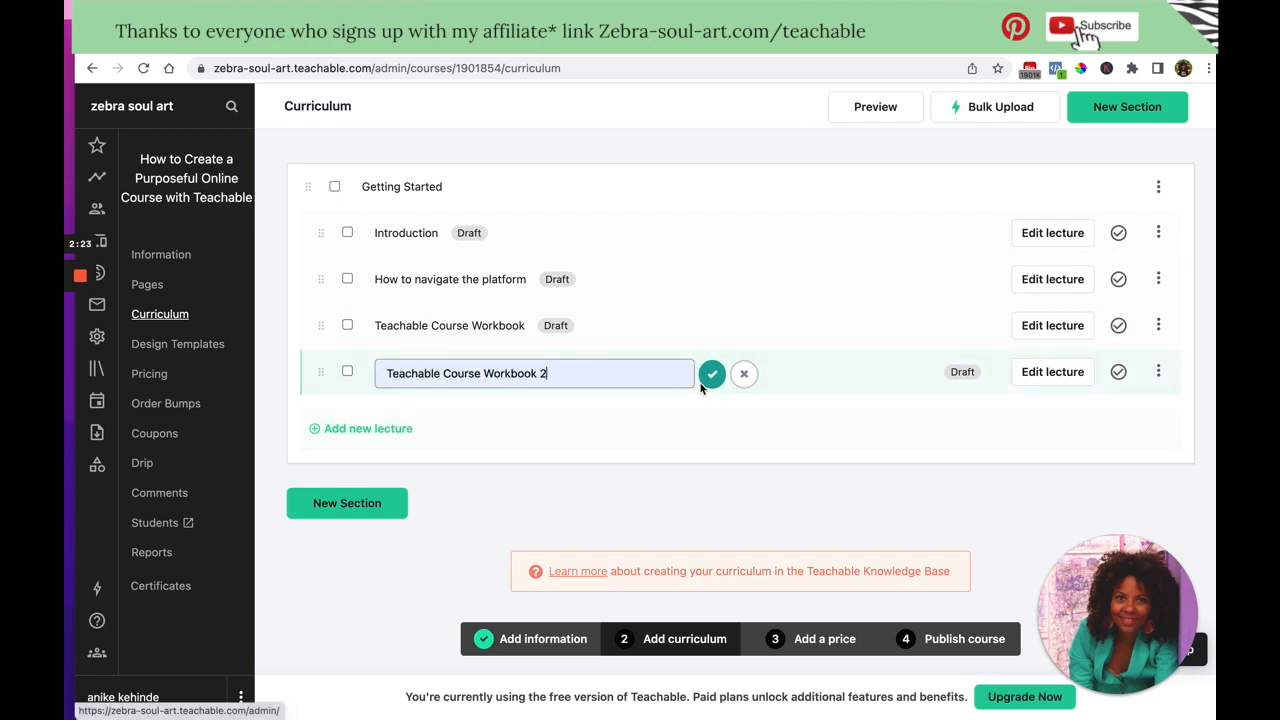
{"action": "left_click", "coordinate": [711, 374]}
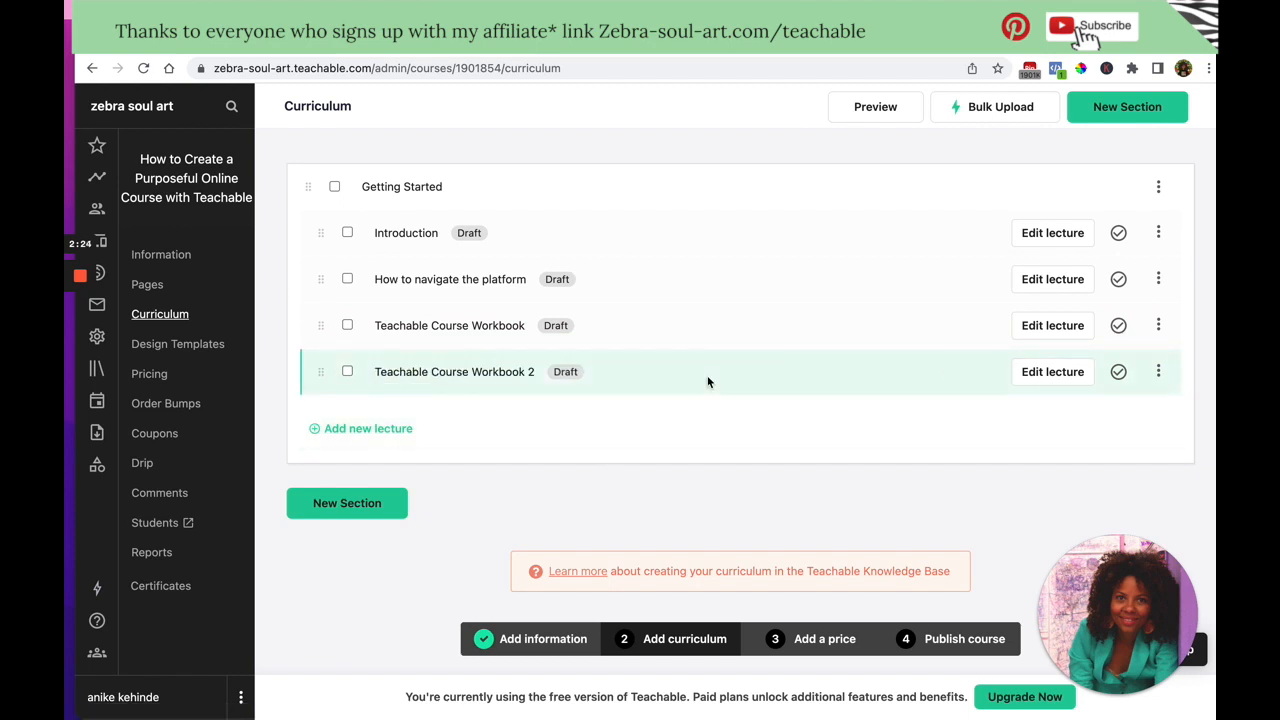
Set the Introduction lecture as a free preview.
{"action": "left_click", "coordinate": [1160, 232]}
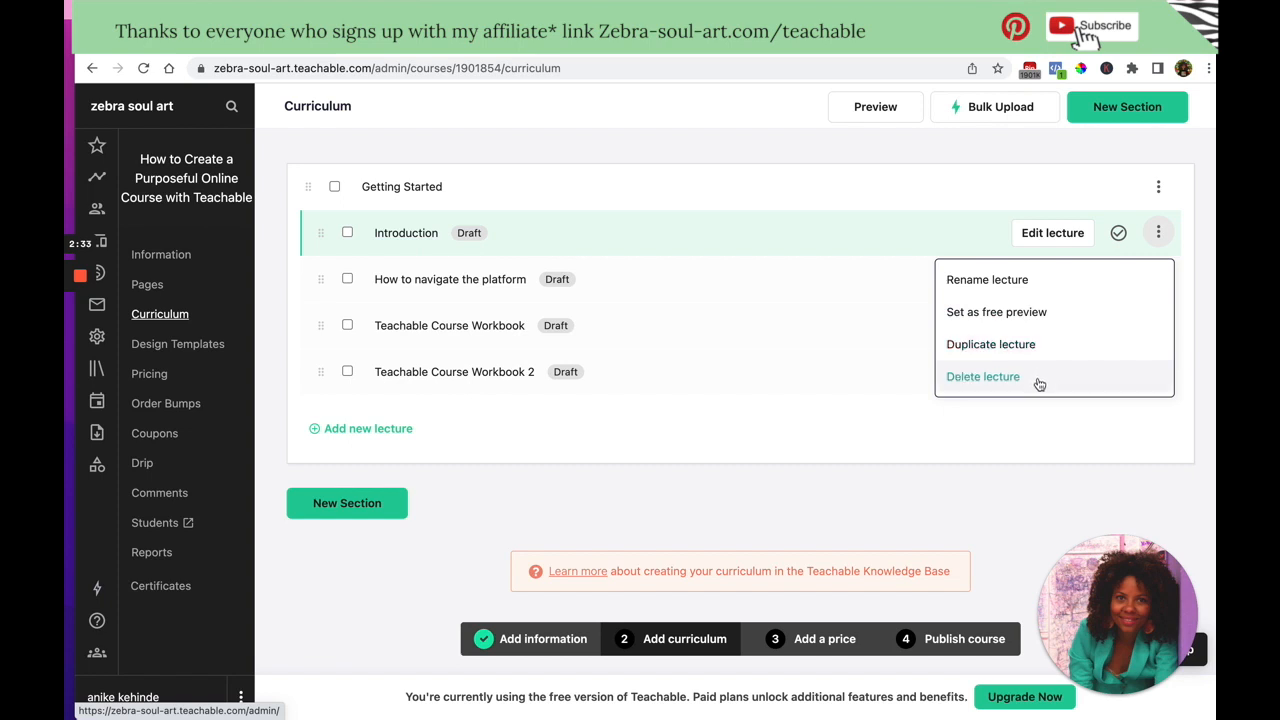
{"action": "left_click", "coordinate": [857, 231]}
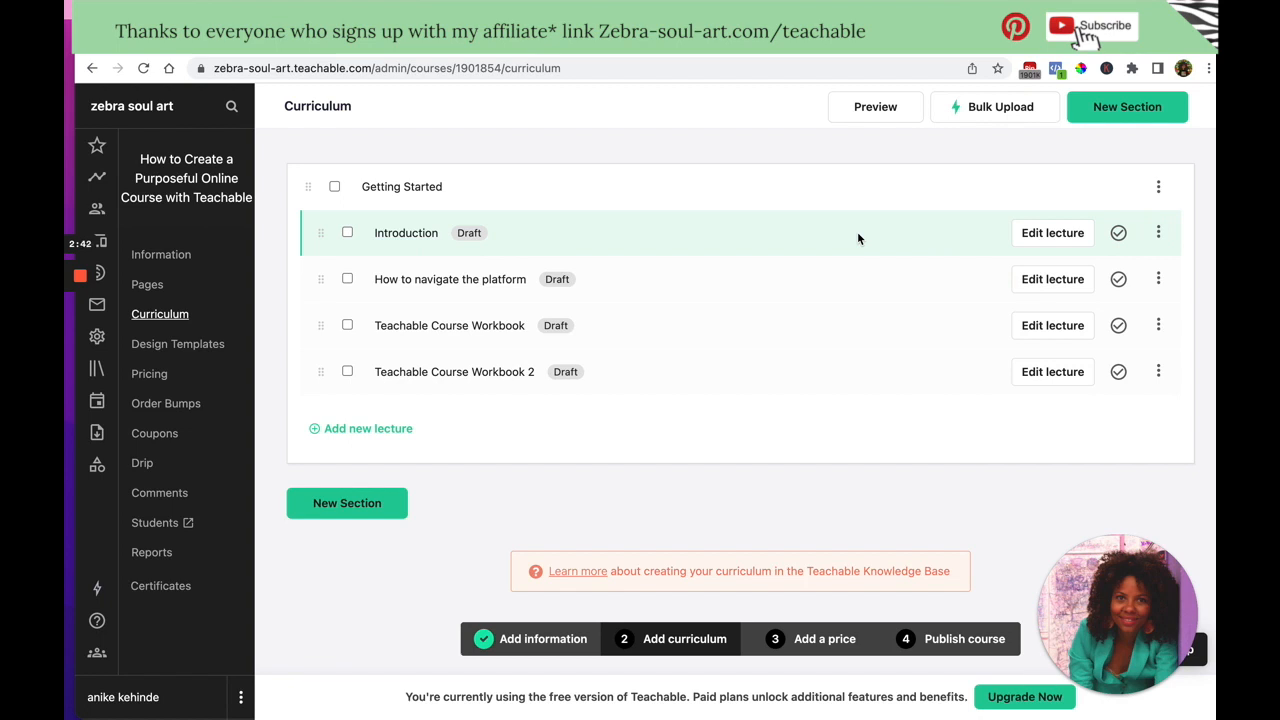
{"action": "left_click", "coordinate": [1158, 233]}
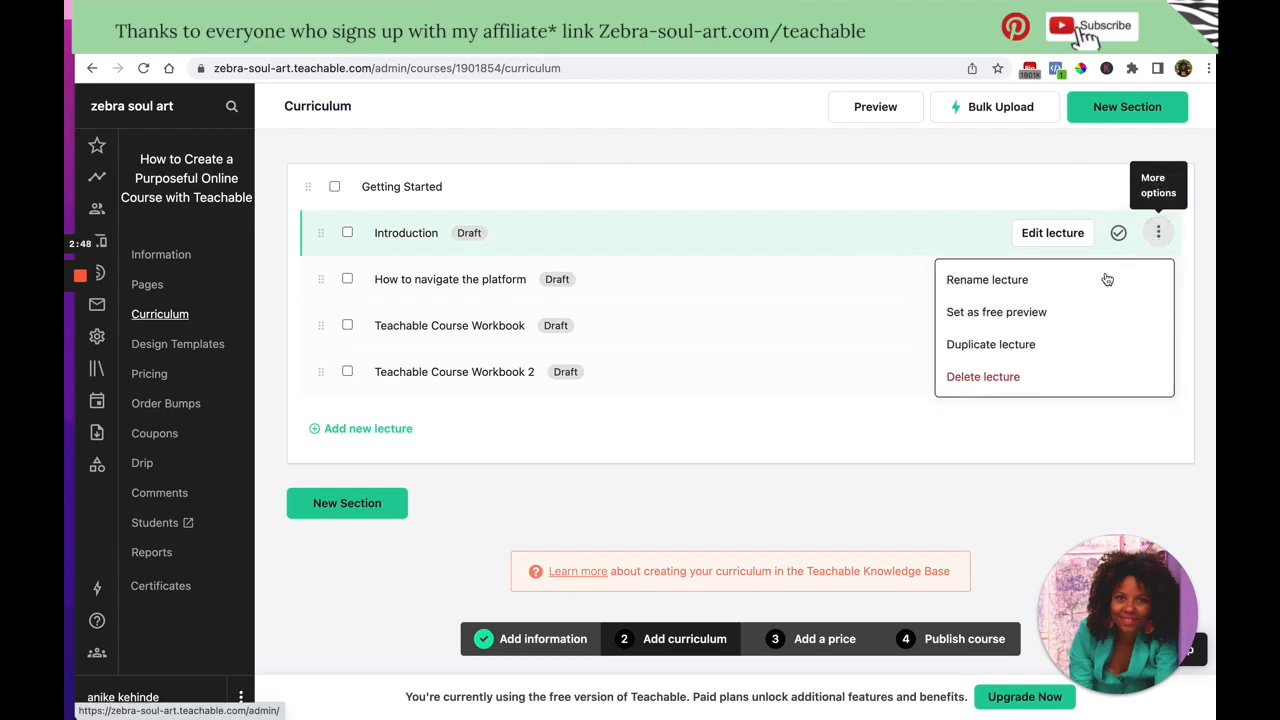
{"action": "left_click", "coordinate": [1040, 313]}
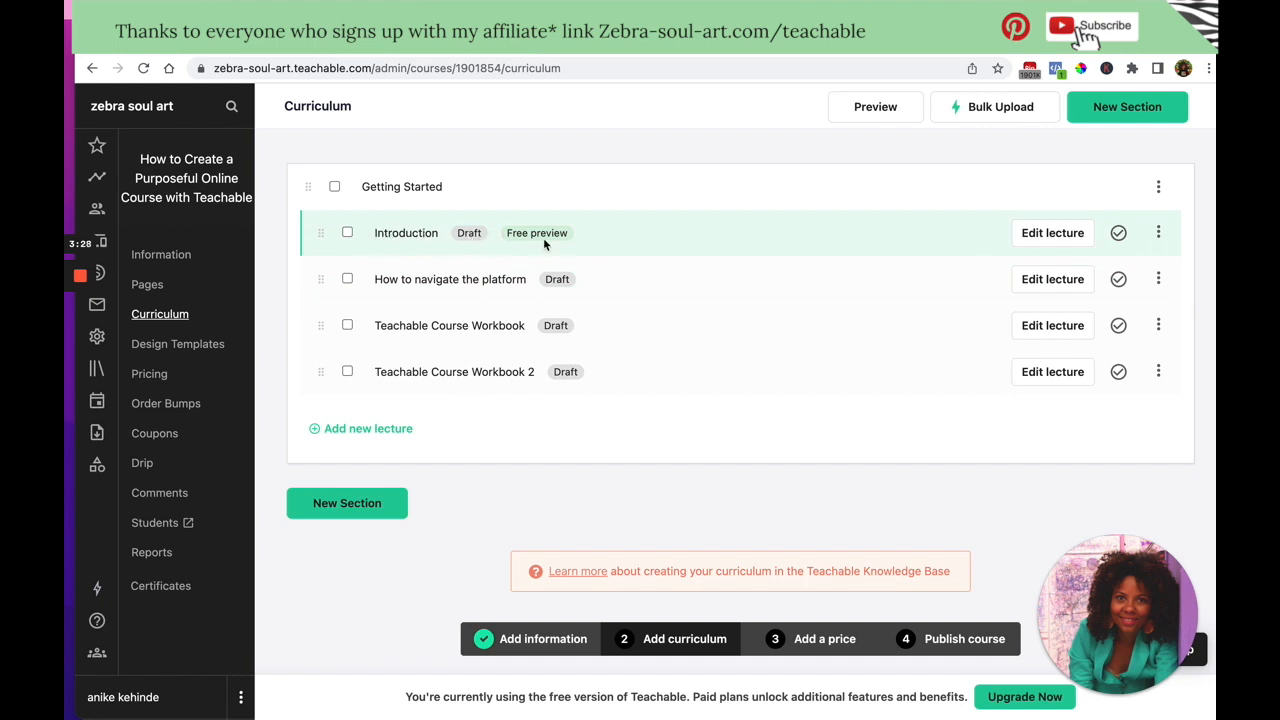
Create and save a new curriculum section named "Teachable Features".
{"action": "left_click", "coordinate": [391, 508]}
{"action": "left_click", "coordinate": [523, 216]}
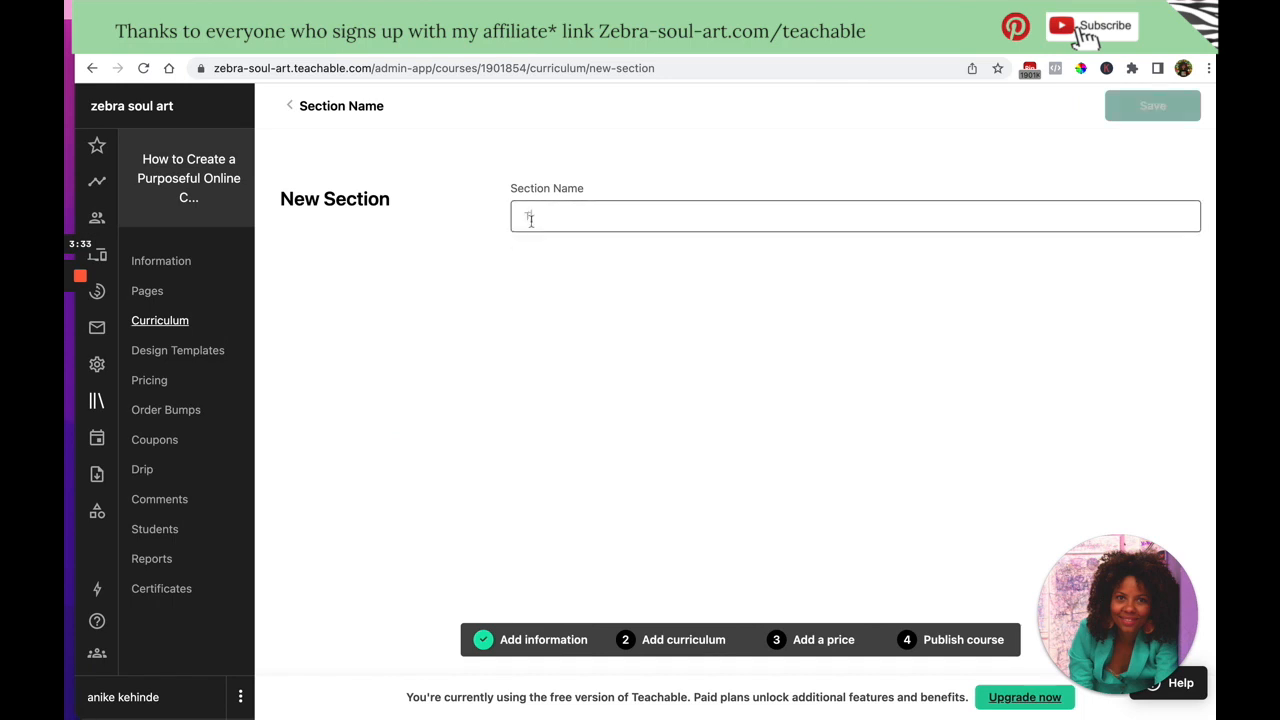
{"action": "type", "text": "Teachable Features"}
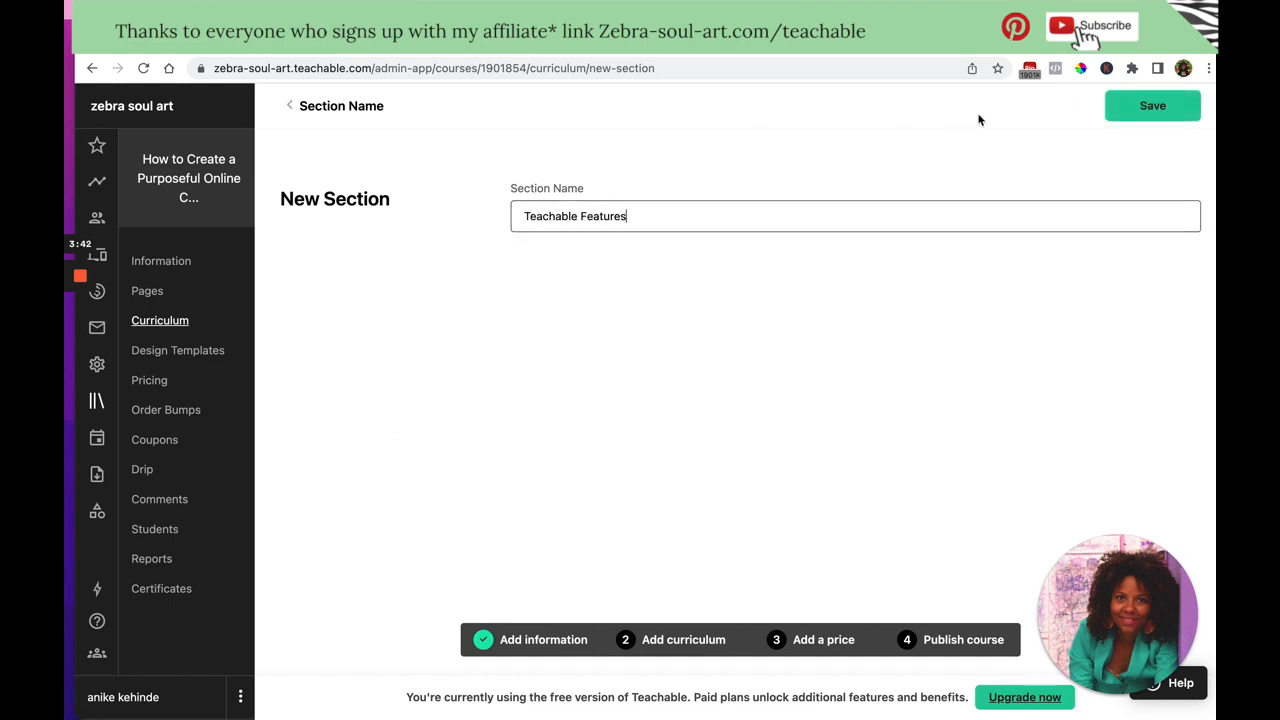
{"action": "left_click", "coordinate": [1152, 104]}
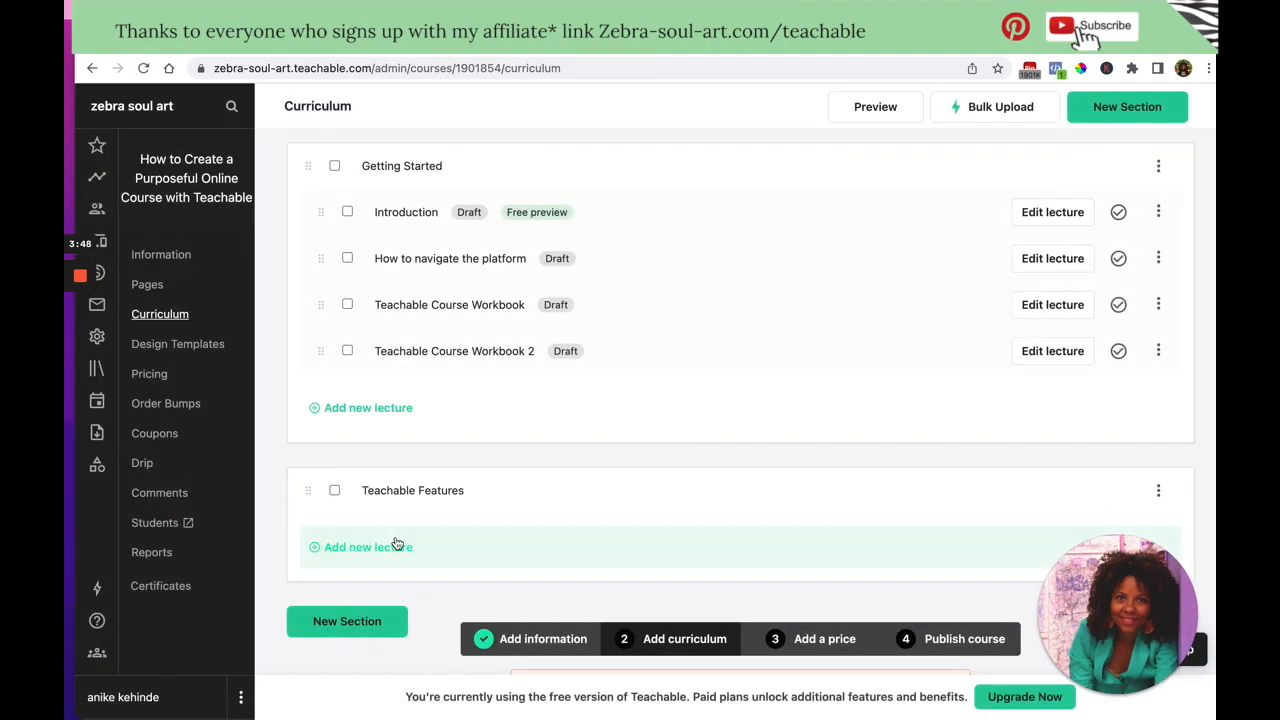
Add two lectures titled "Design Templates" and "Pricing" to the Teachable Features section.
{"action": "left_click", "coordinate": [384, 550]}
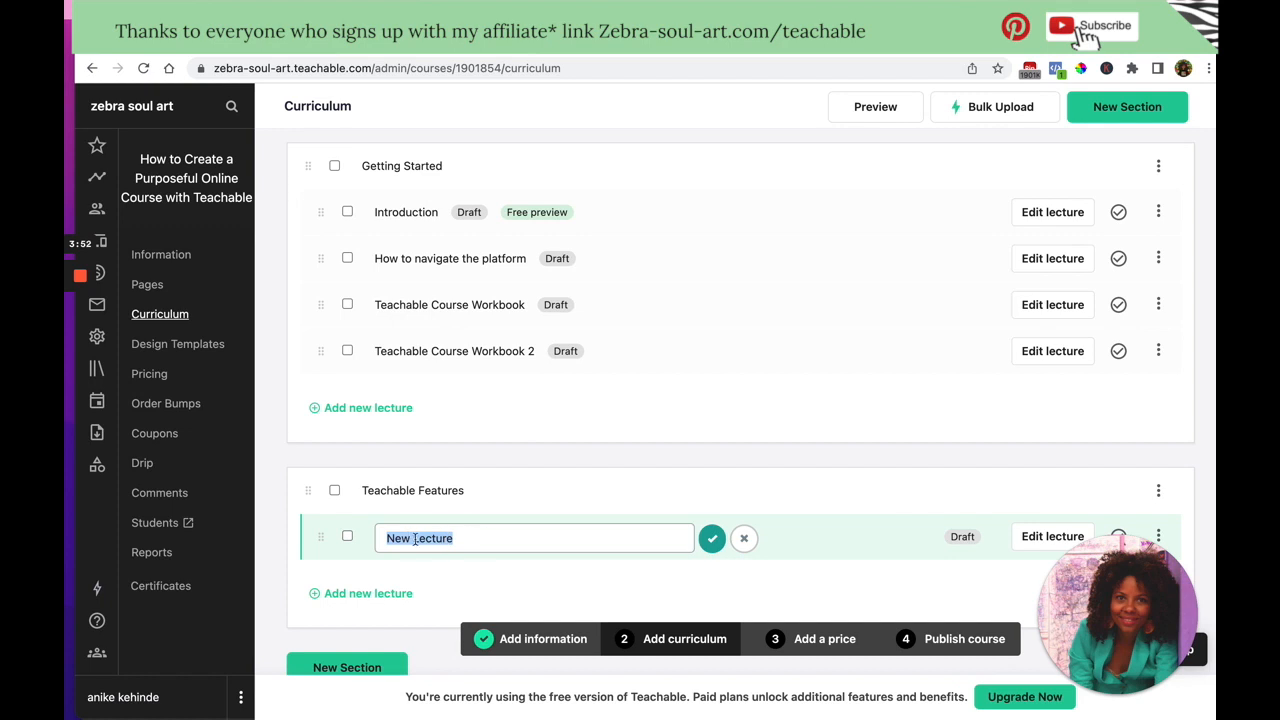
{"action": "type", "text": "Design Templa"}
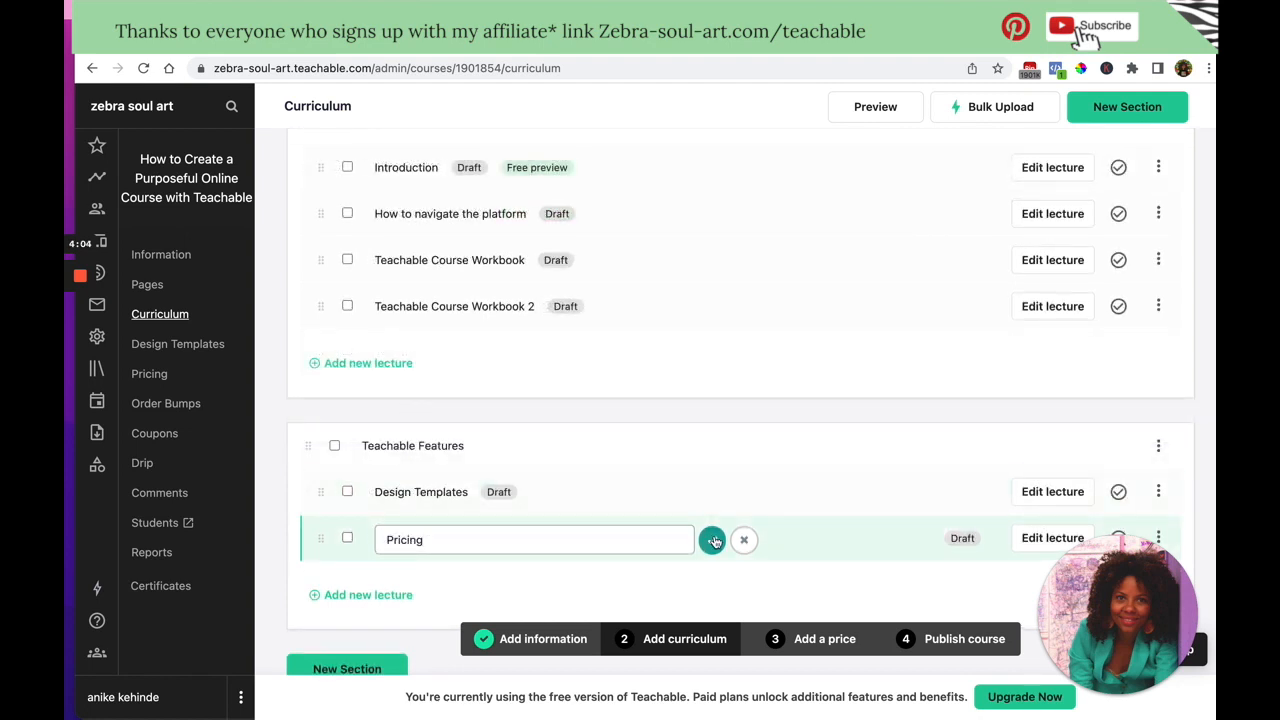
{"action": "left_click", "coordinate": [712, 538]}
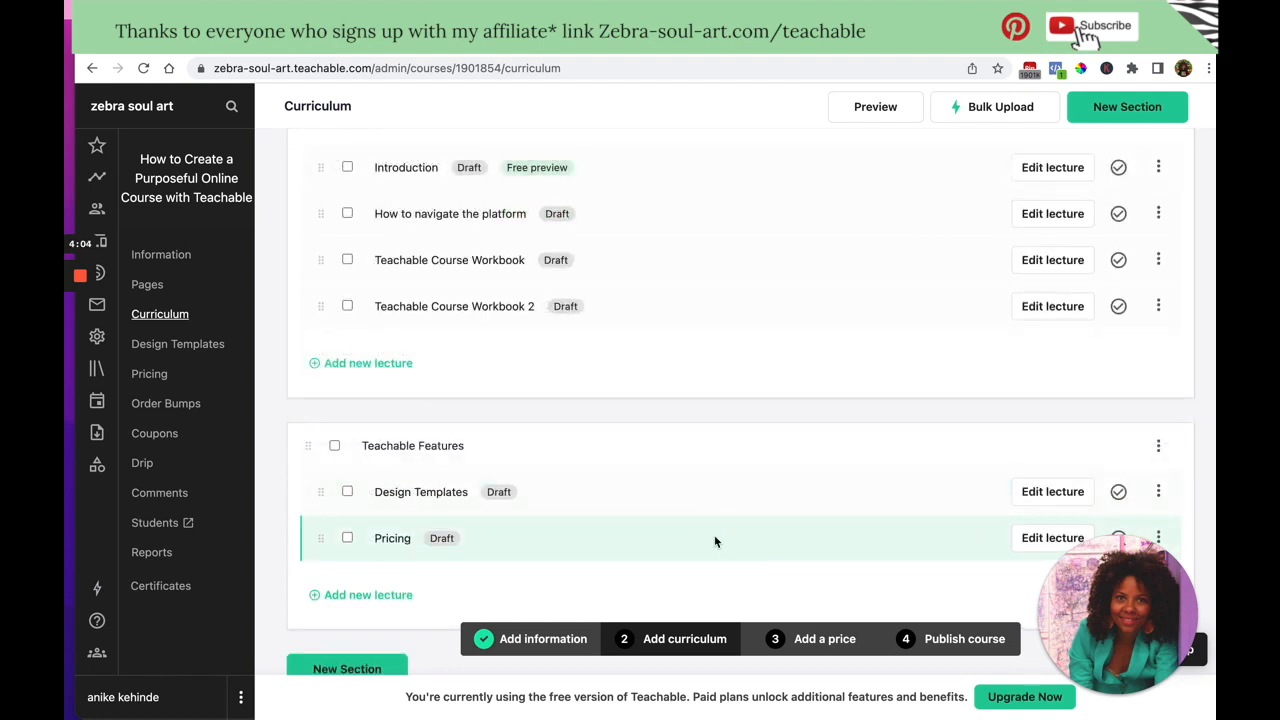
{"action": "scroll", "coordinate": [385, 624], "scroll_direction": "down", "scroll_amount": 1}
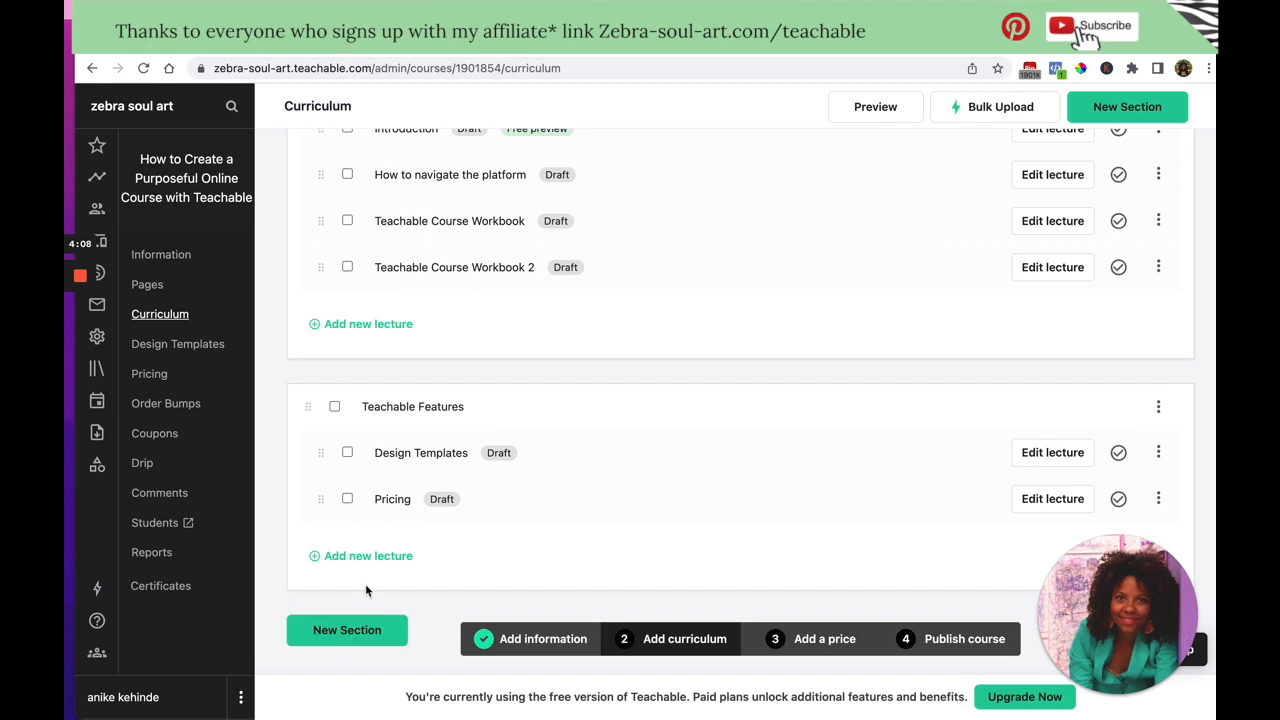
Review the lecture order in the Getting Started and Teachable Features sections of the curriculum.
{"action": "scroll", "coordinate": [368, 532], "scroll_direction": "up", "scroll_amount": 2}
{"action": "scroll", "coordinate": [362, 580], "scroll_direction": "down", "scroll_amount": 1}
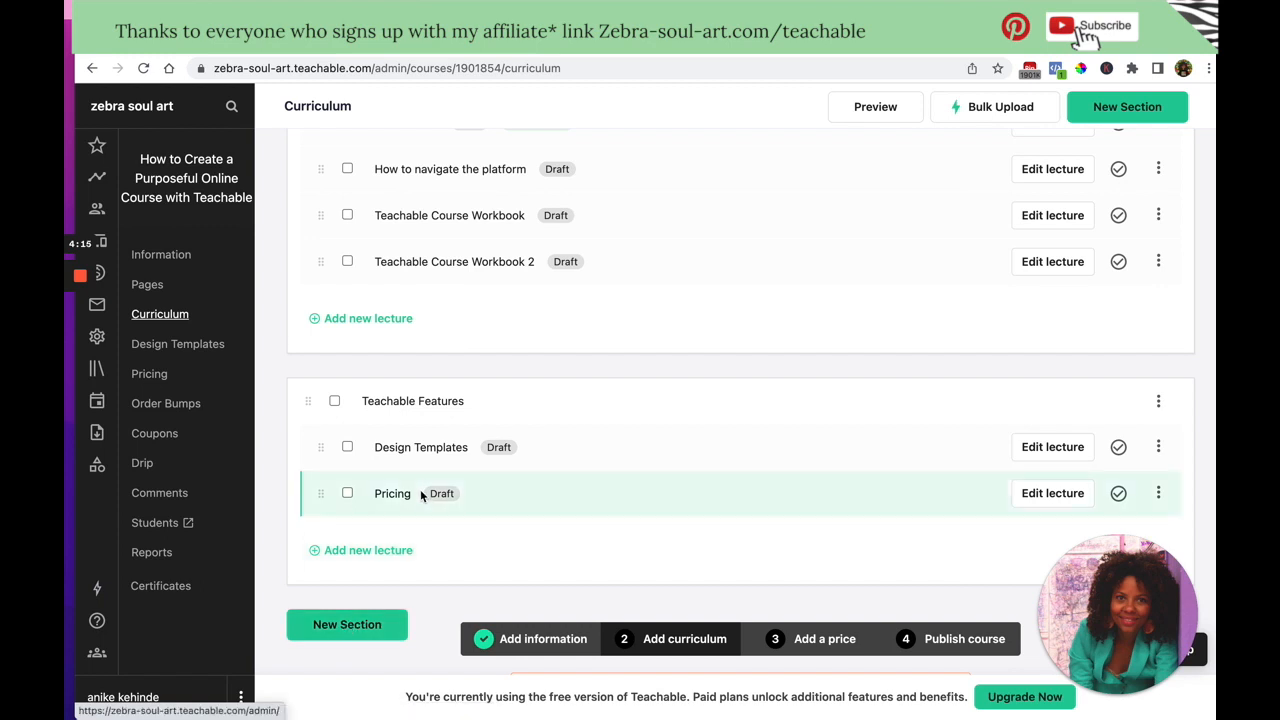
{"action": "scroll", "coordinate": [414, 494], "scroll_direction": "up", "scroll_amount": 1}
{"action": "scroll", "coordinate": [414, 478], "scroll_direction": "up", "scroll_amount": 1}
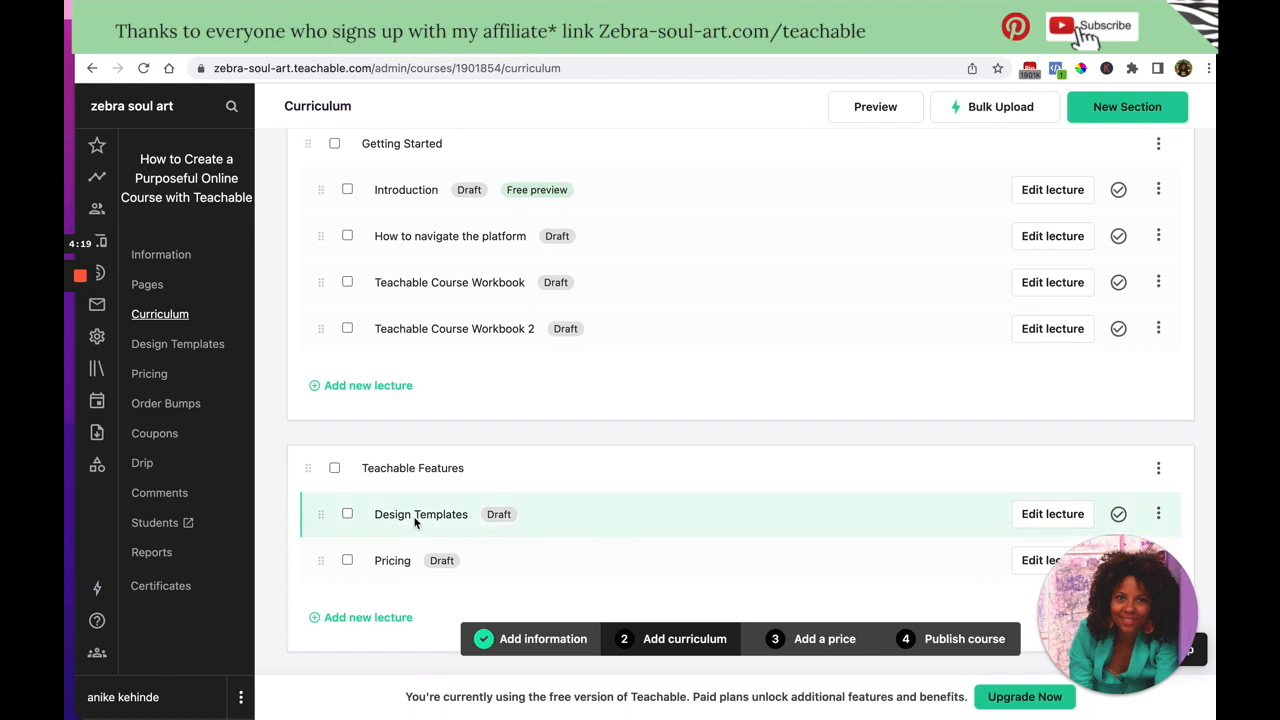
{"action": "scroll", "coordinate": [420, 500], "scroll_direction": "up", "scroll_amount": 2}
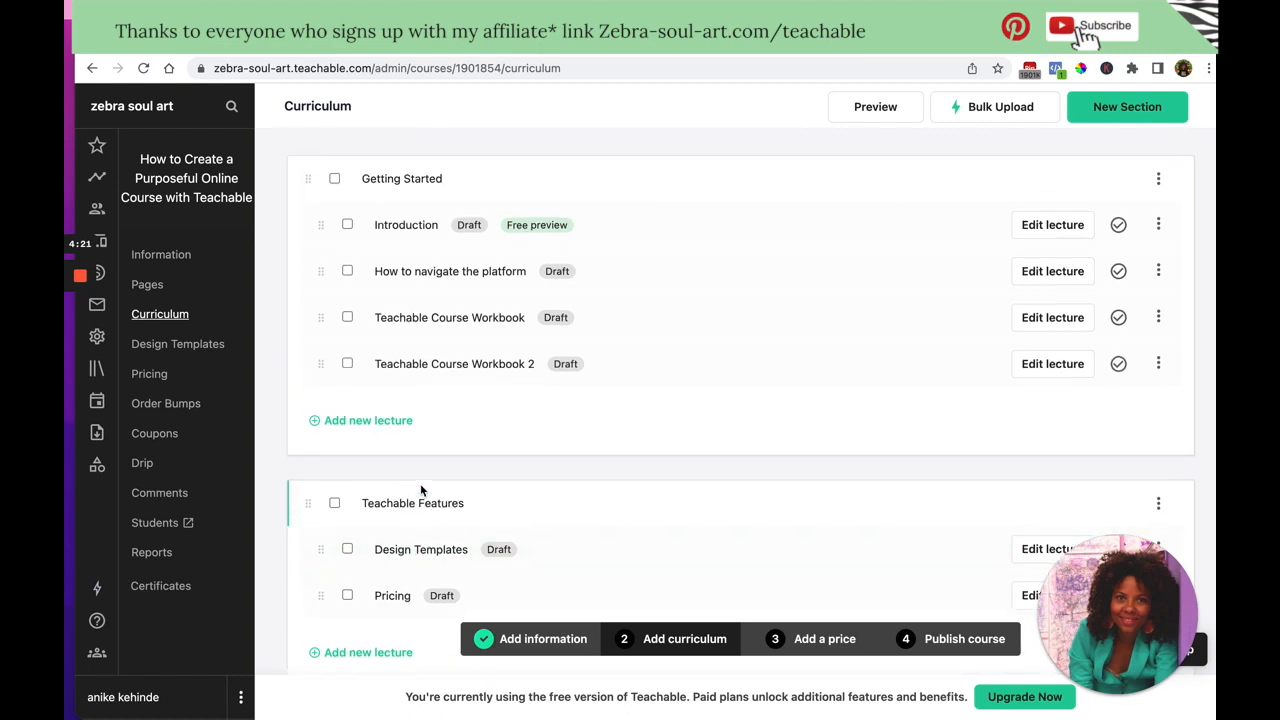
{"action": "scroll", "coordinate": [436, 508], "scroll_direction": "down", "scroll_amount": 1}
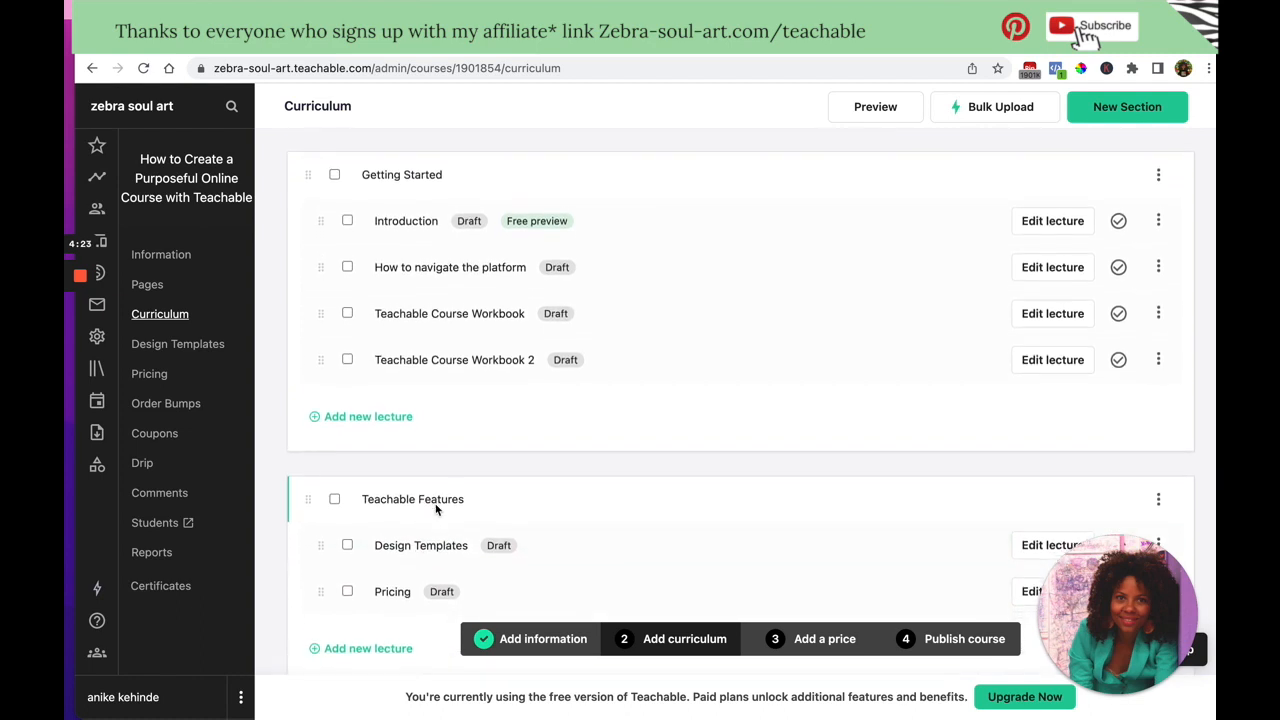
{"action": "scroll", "coordinate": [436, 510], "scroll_direction": "up", "scroll_amount": 1}
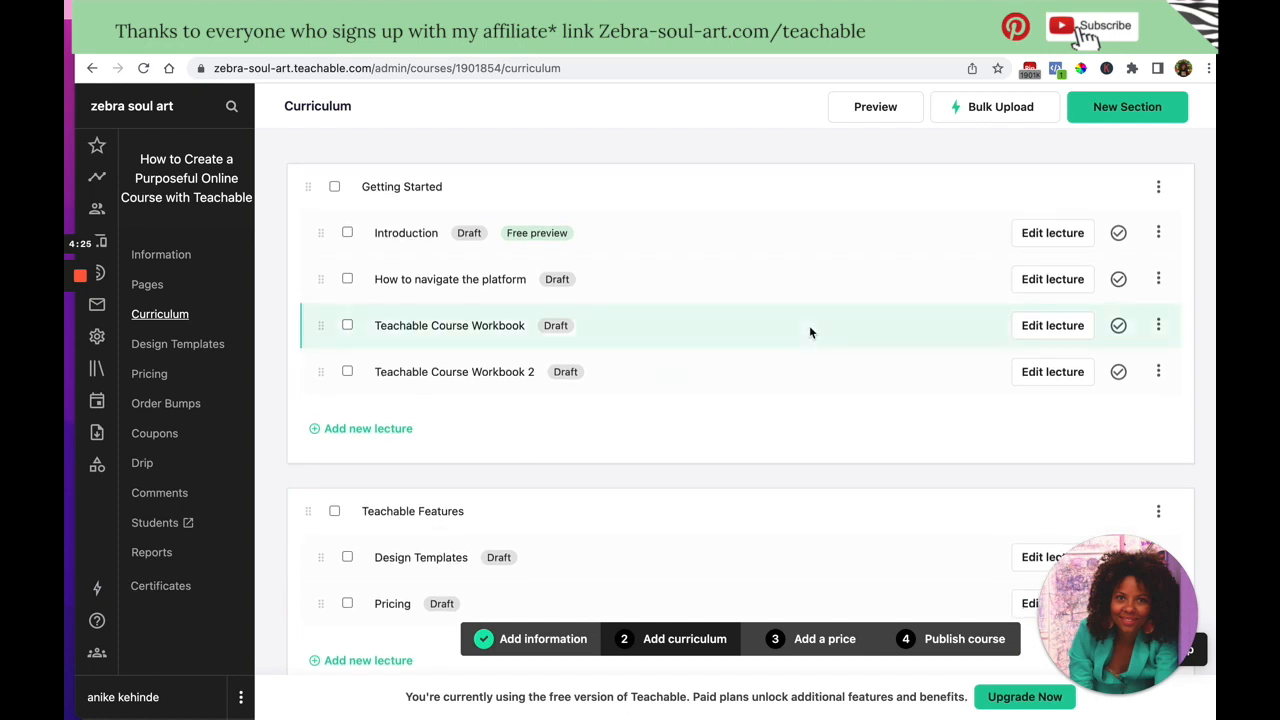
{"action": "scroll", "coordinate": [806, 331], "scroll_direction": "down", "scroll_amount": 5}
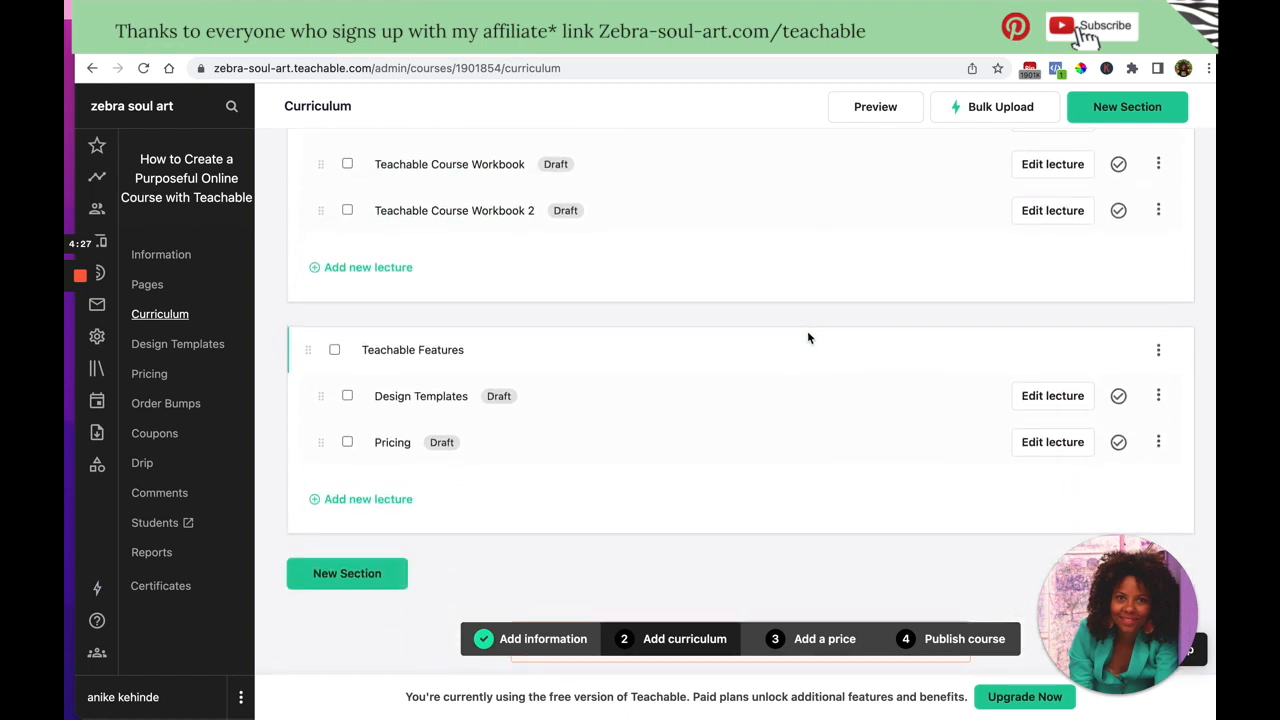
{"action": "mouse_move", "coordinate": [1132, 614]}
{"action": "left_mouse_down"}
{"action": "mouse_move", "coordinate": [1153, 485]}
{"action": "mouse_move", "coordinate": [1136, 604]}
{"action": "left_mouse_up"}
{"action": "scroll", "coordinate": [1028, 480], "scroll_direction": "up", "scroll_amount": 5}
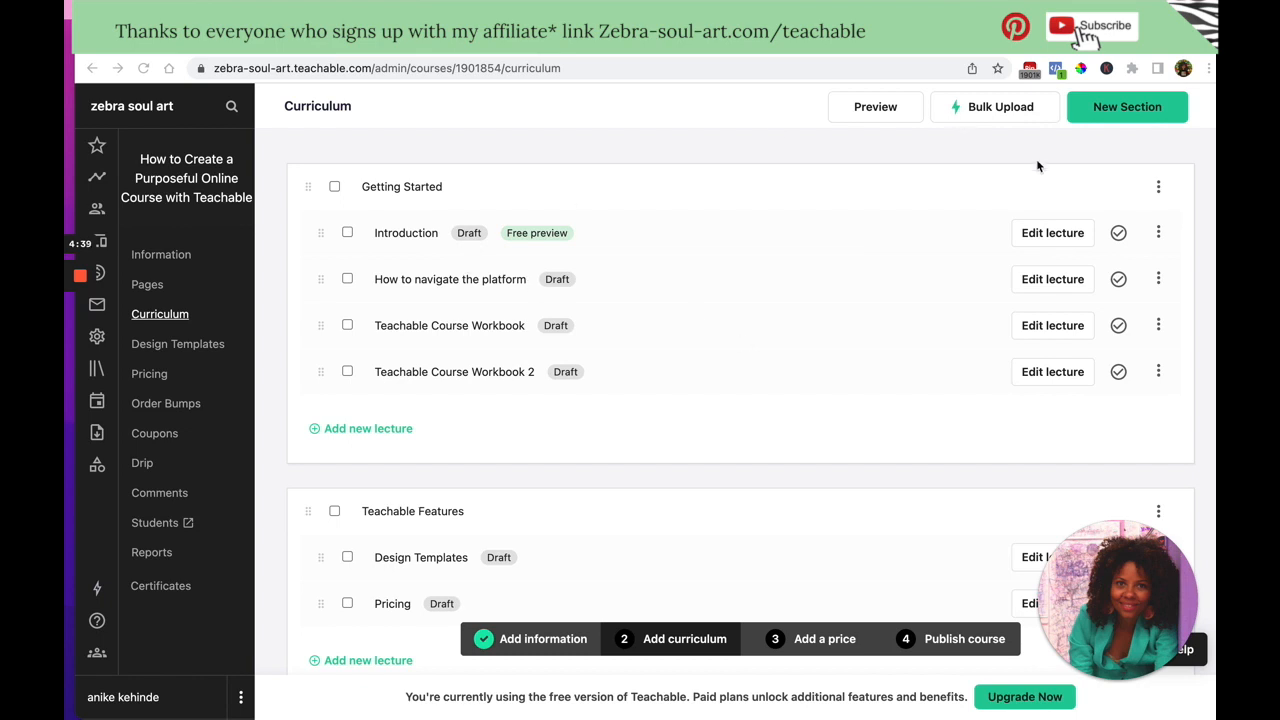
Open the Introduction lecture for editing and examine its quiz, code example, custom code and upsell content options.
{"action": "left_click", "coordinate": [1043, 238]}
{"action": "left_click", "coordinate": [1043, 237]}
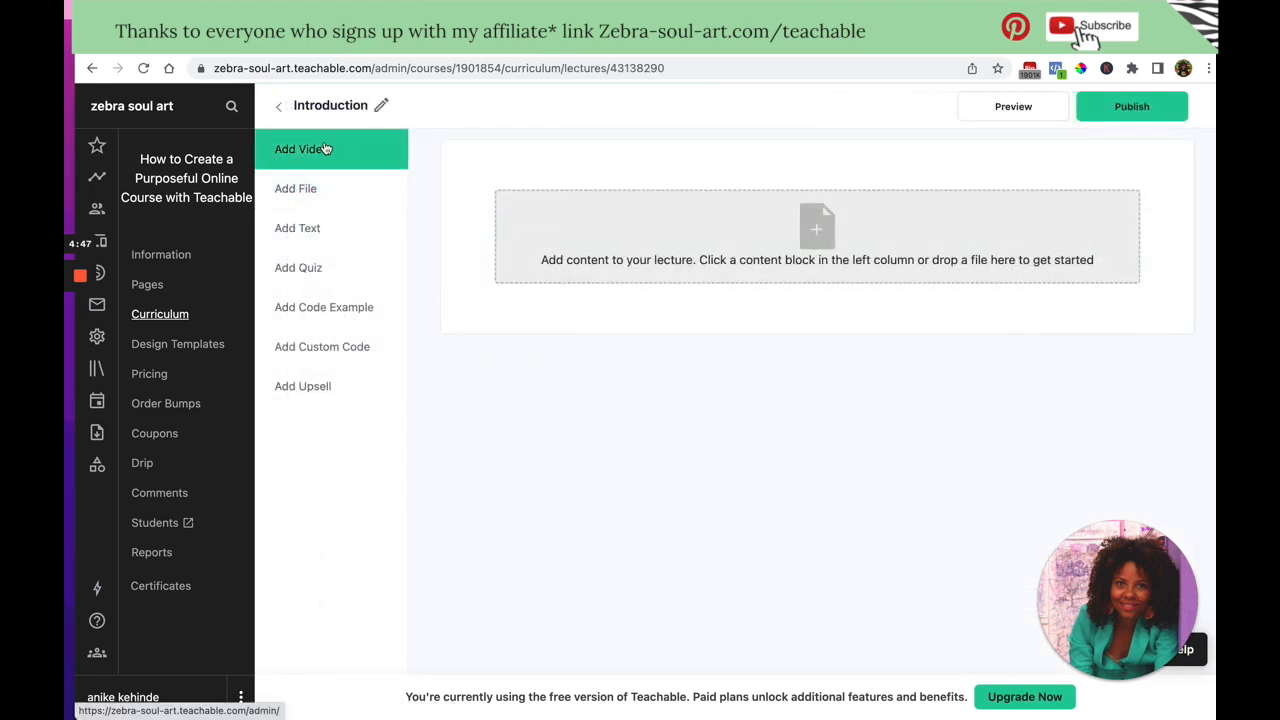
{"action": "left_click", "coordinate": [331, 270]}
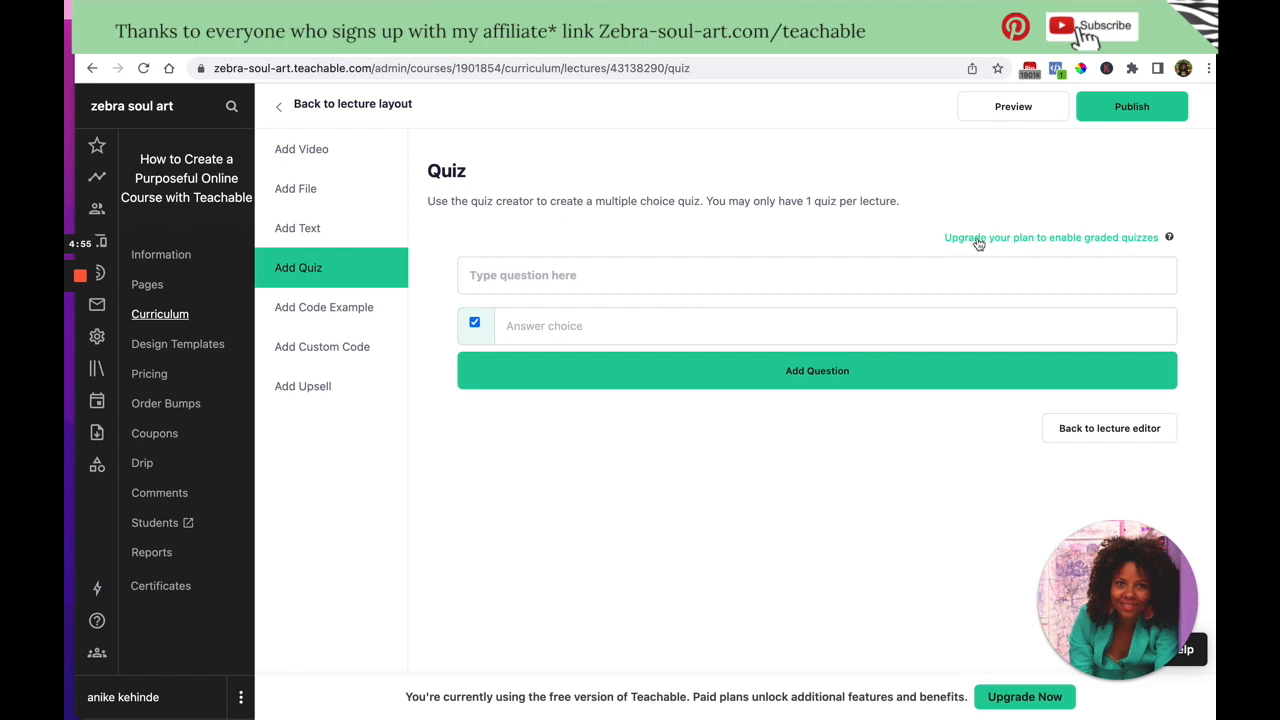
{"action": "mouse_move", "coordinate": [1171, 238]}
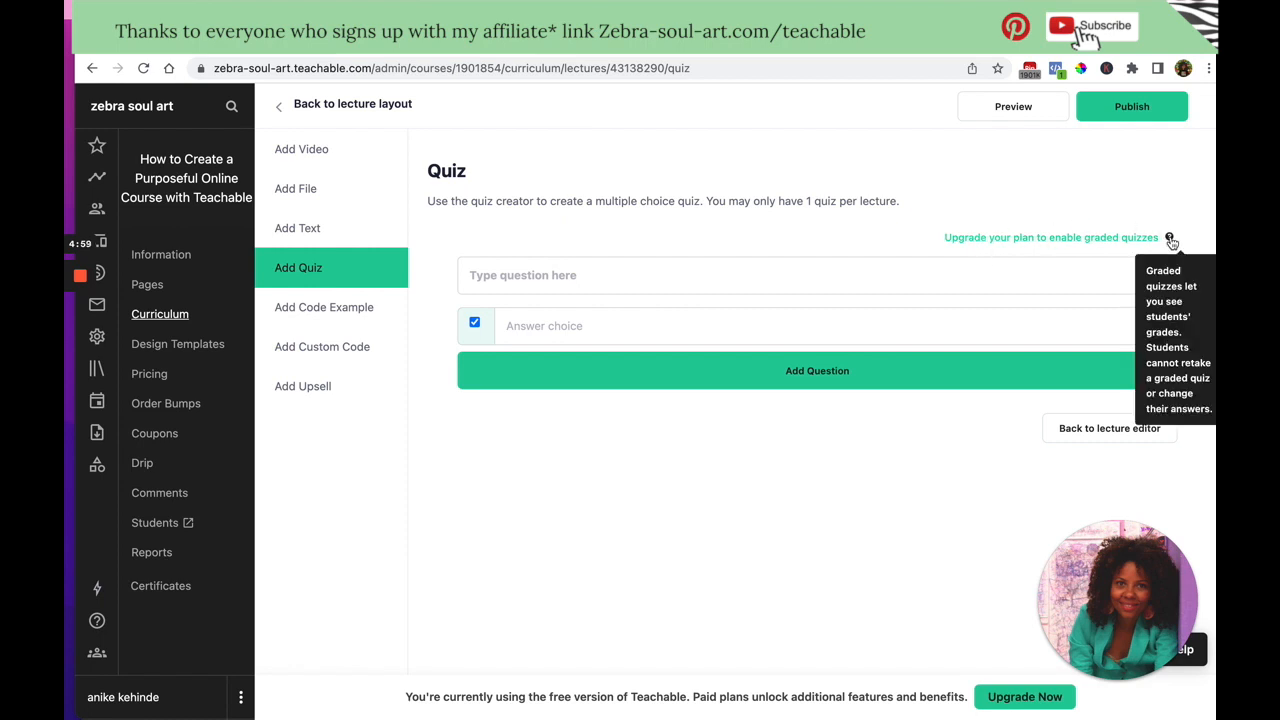
{"action": "left_click", "coordinate": [328, 310]}
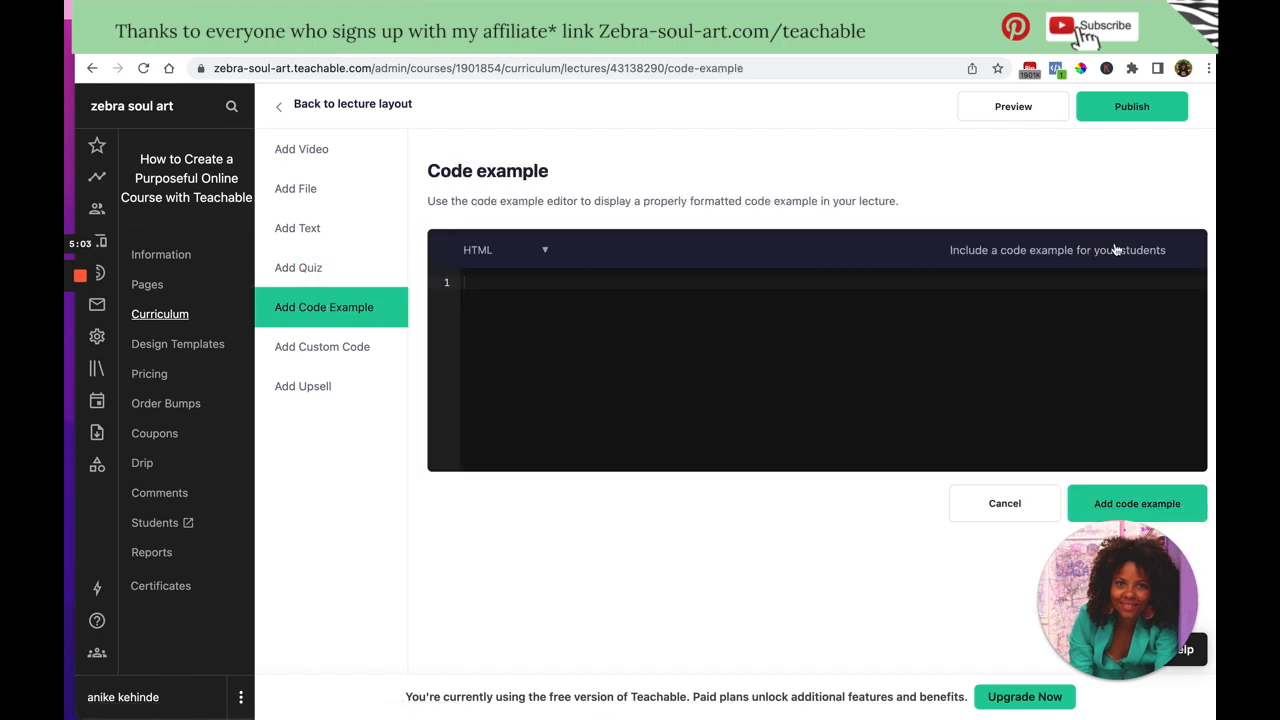
{"action": "left_click", "coordinate": [350, 349]}
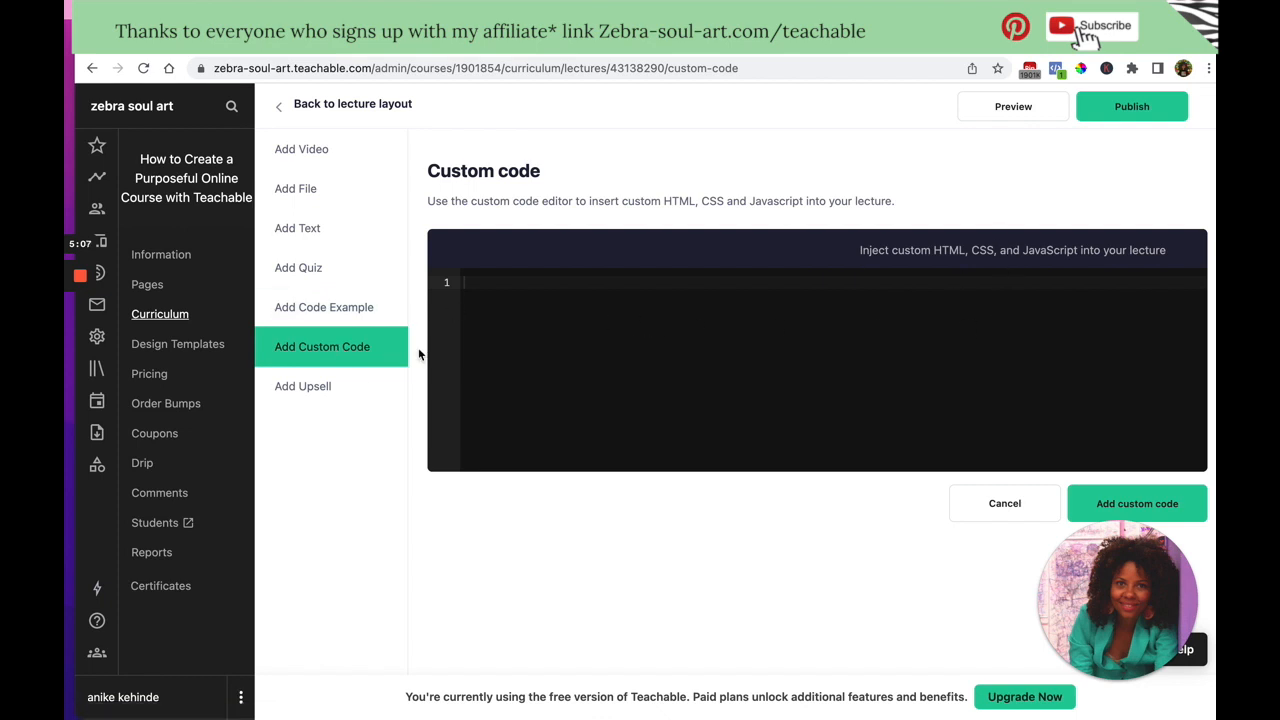
{"action": "left_click", "coordinate": [329, 392]}
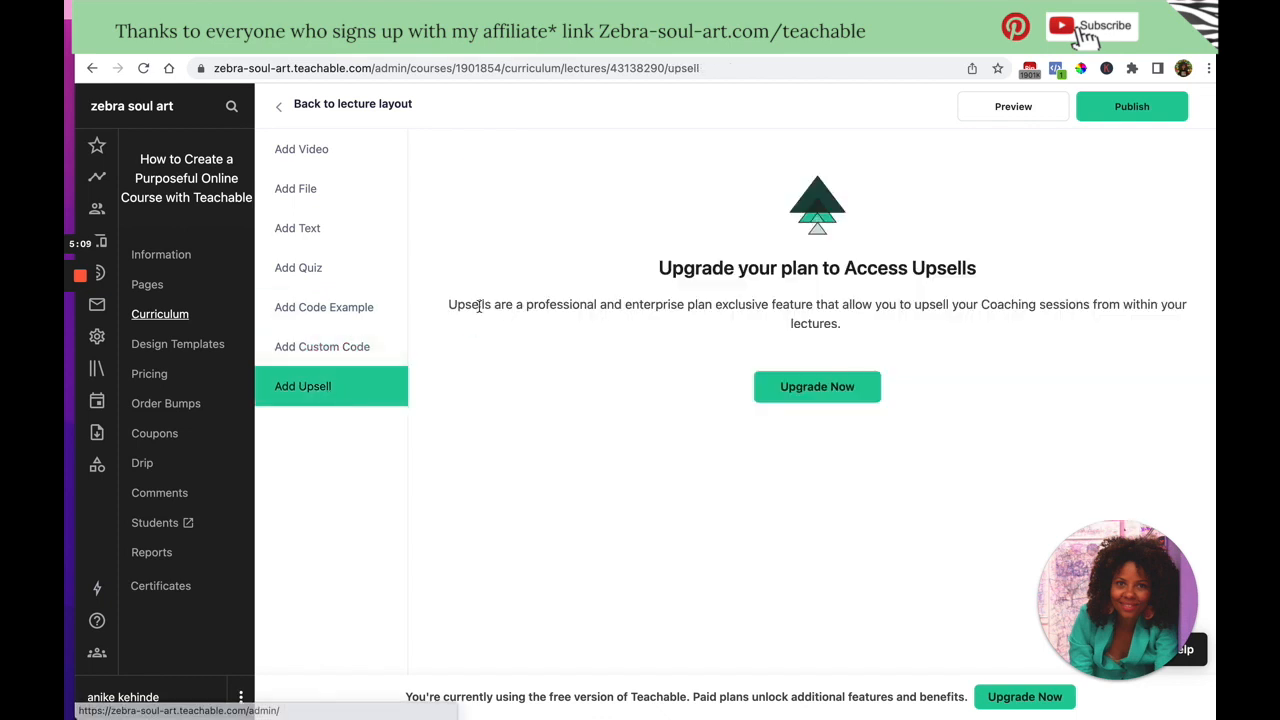
{"action": "left_click_drag", "start_coordinate": [447, 304], "coordinate": [955, 321]}
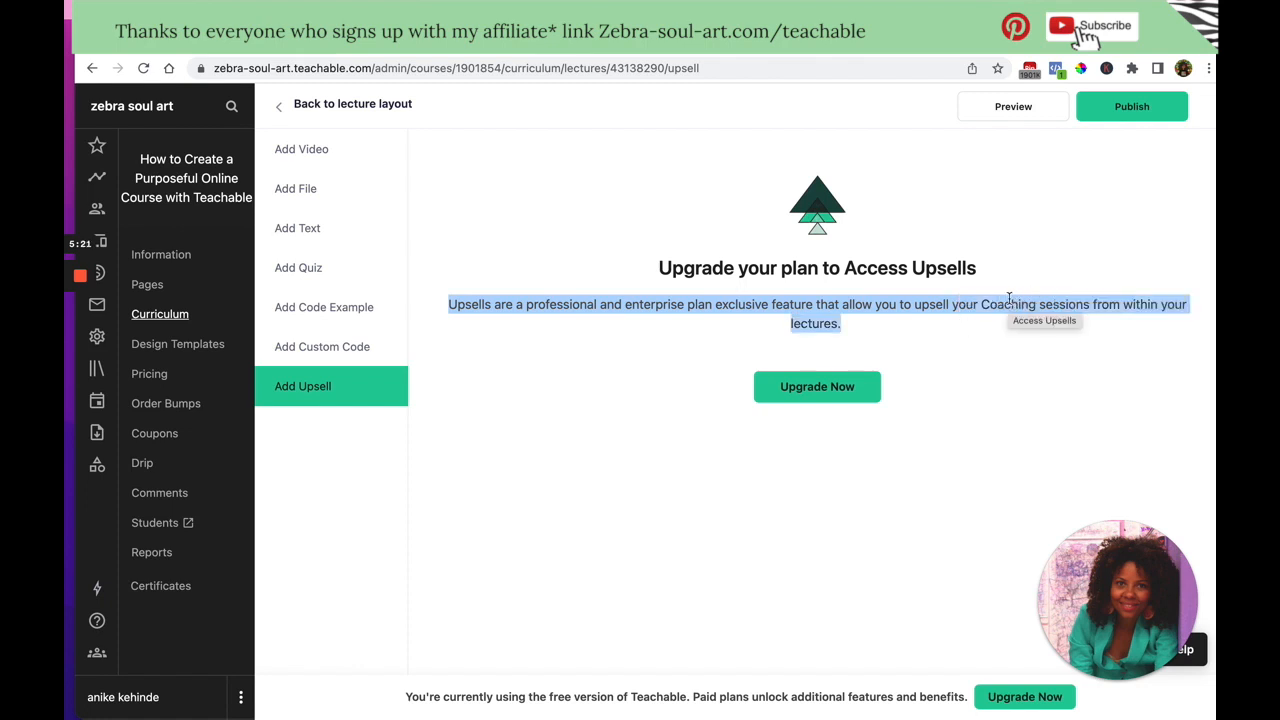
{"action": "left_click_drag", "start_coordinate": [914, 268], "coordinate": [976, 266]}
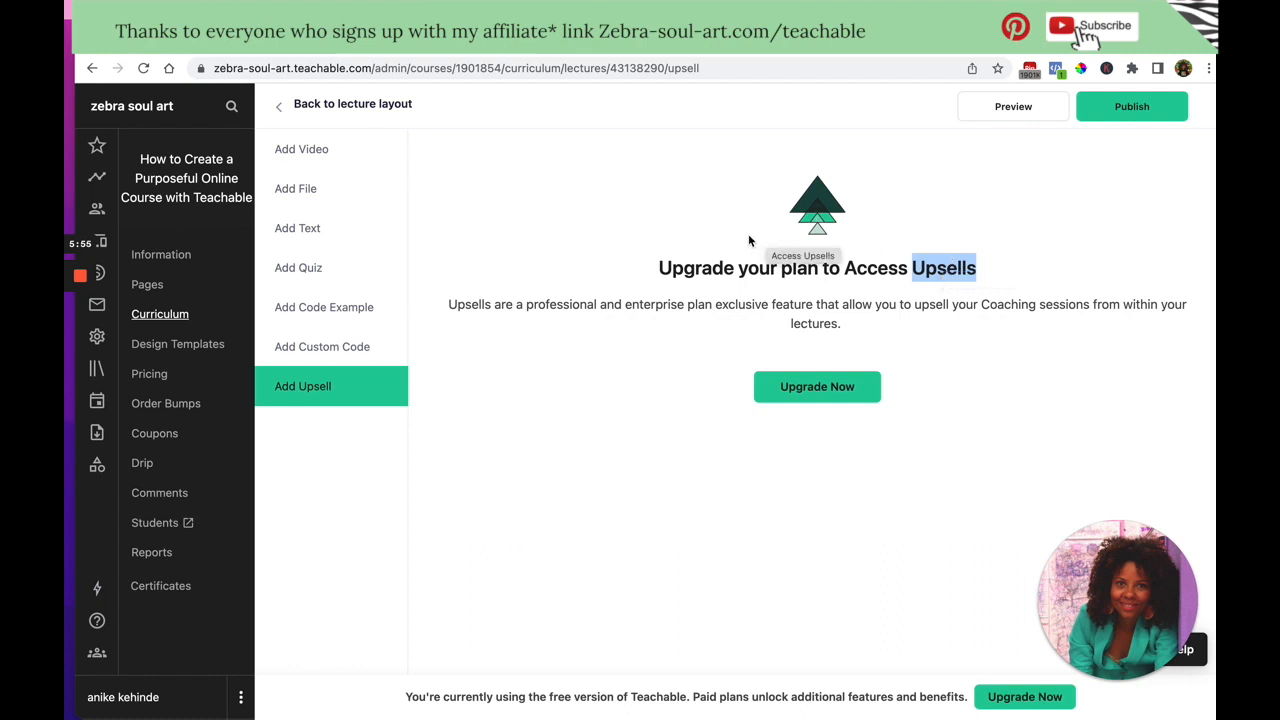
Inspect the Introduction lecture's video uploader and its available upload sources without adding a file, and return to the course curriculum.
{"action": "left_click", "coordinate": [308, 154]}
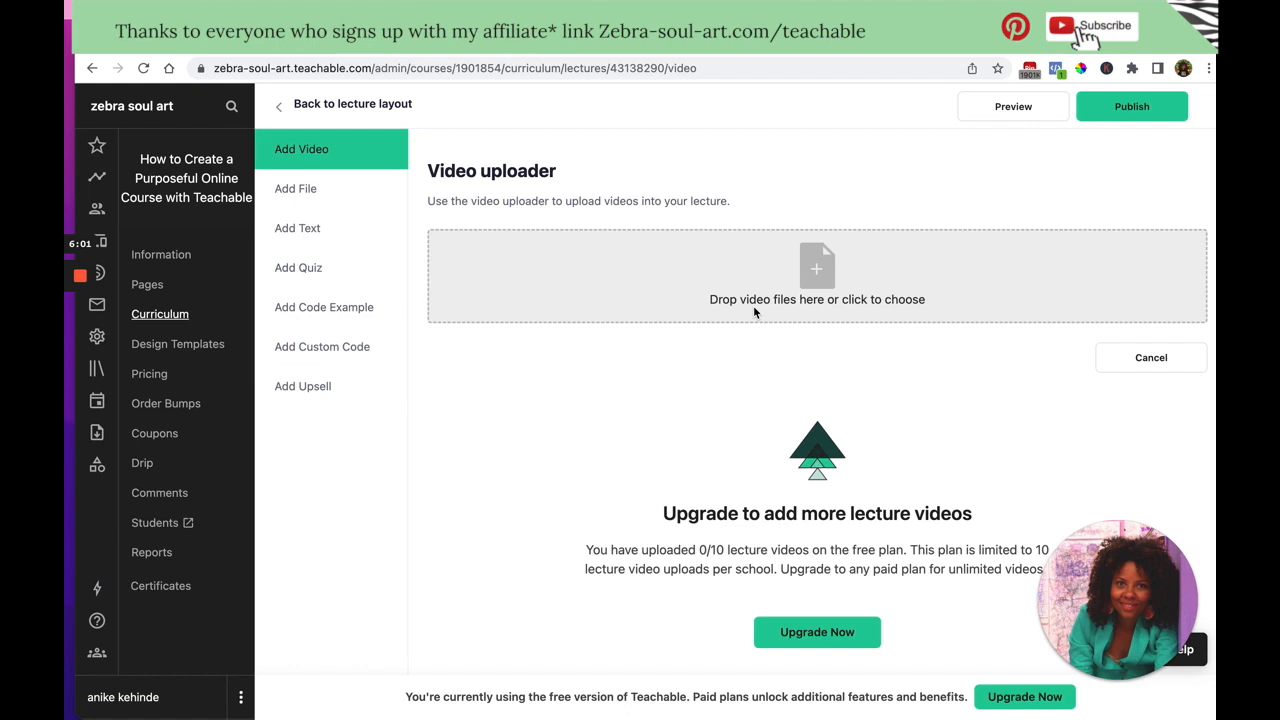
{"action": "left_click", "coordinate": [816, 276]}
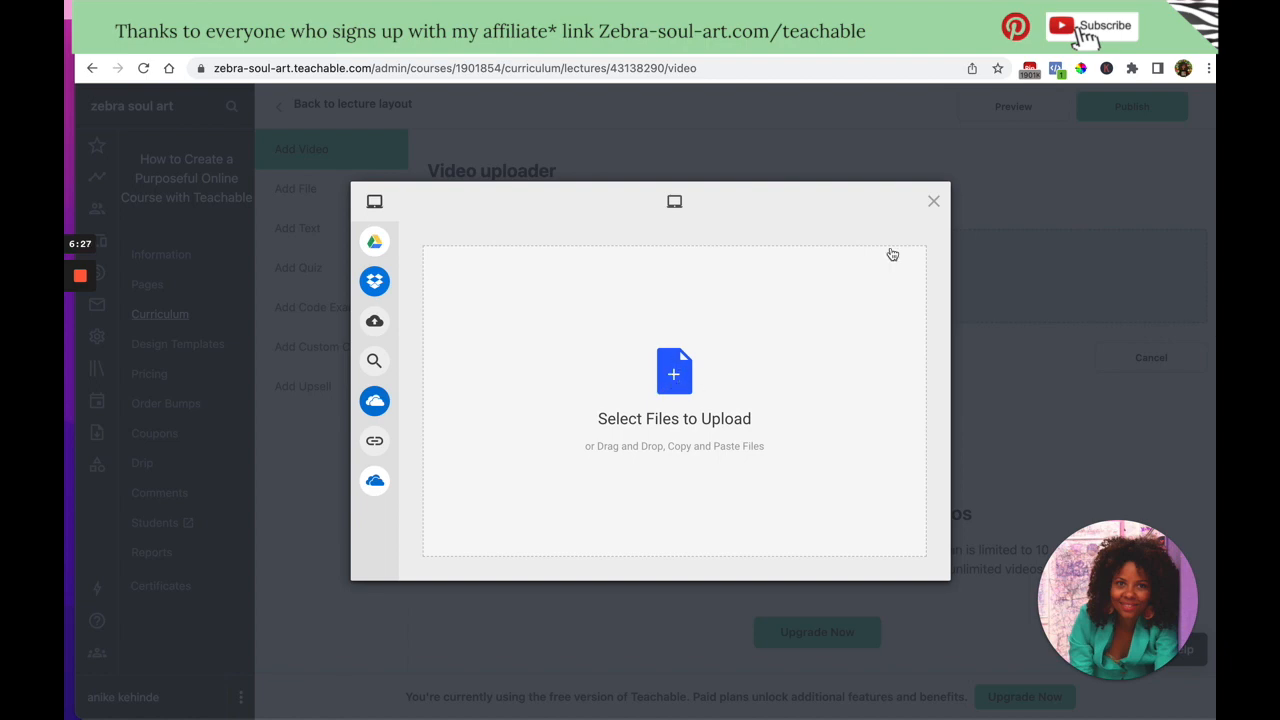
{"action": "left_click", "coordinate": [933, 204]}
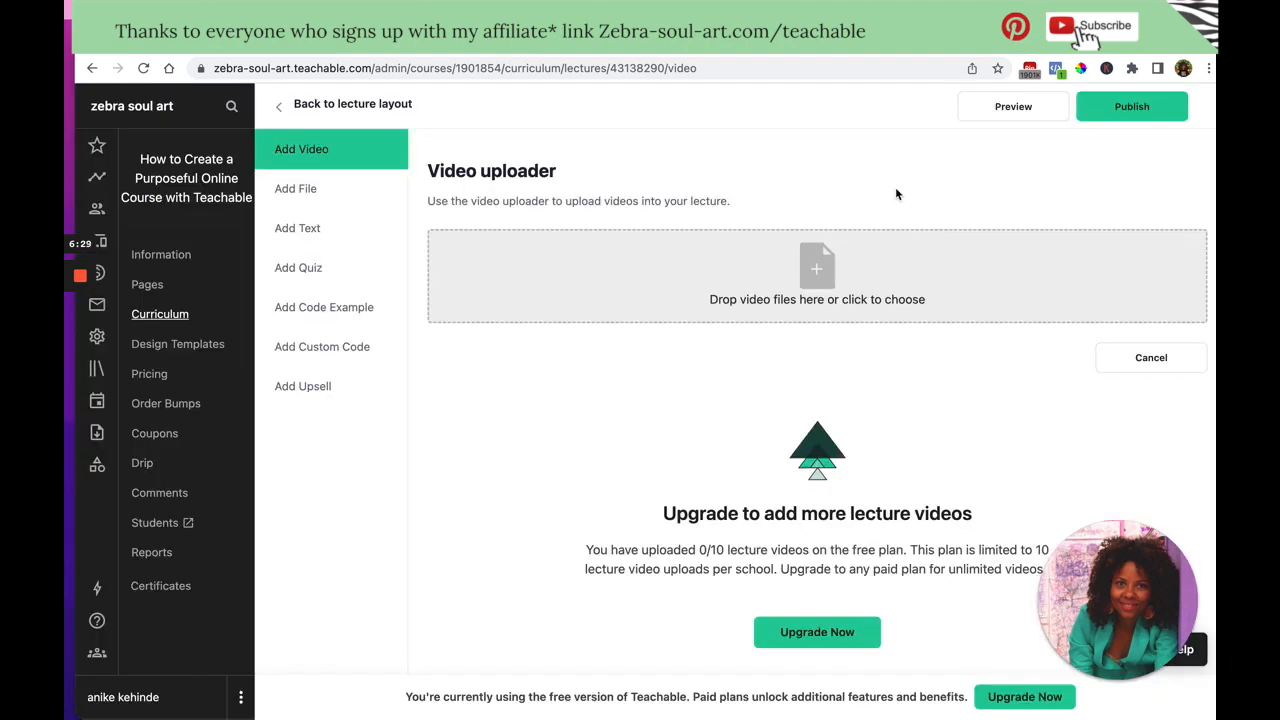
{"action": "left_click", "coordinate": [282, 108]}
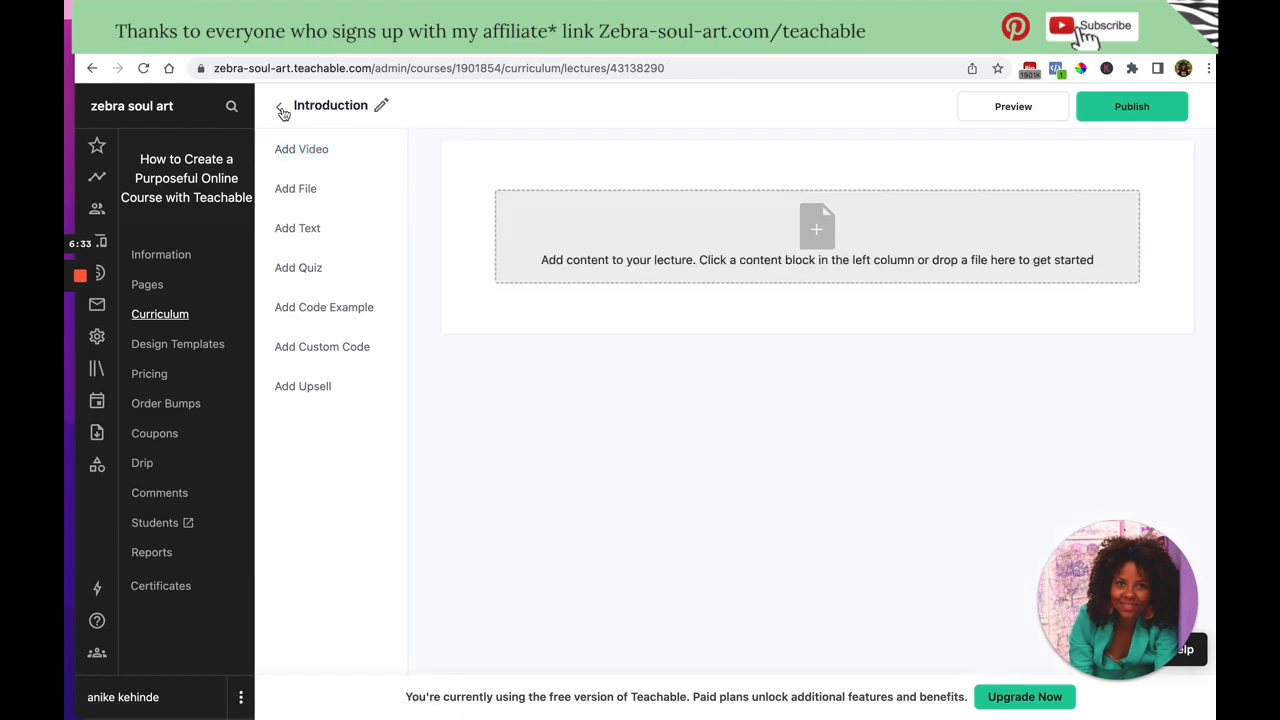
{"action": "left_click", "coordinate": [282, 108]}
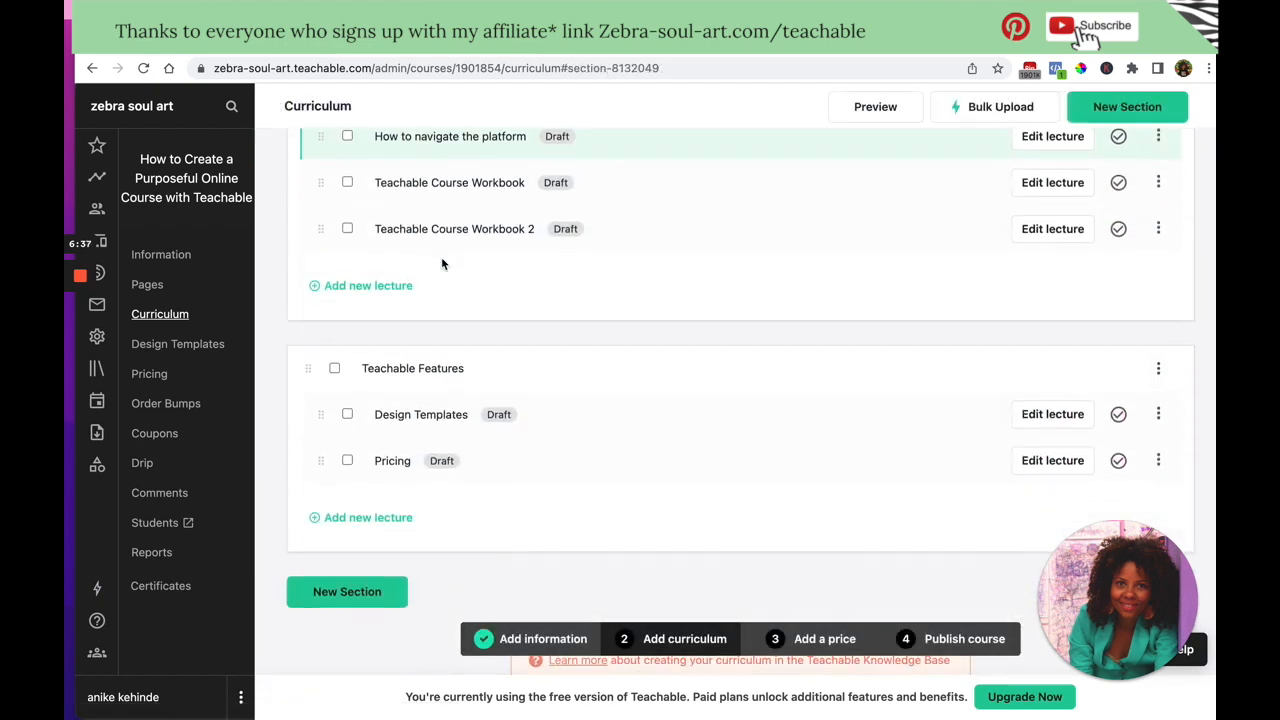
{"action": "scroll", "coordinate": [443, 263], "scroll_direction": "up", "scroll_amount": 3}
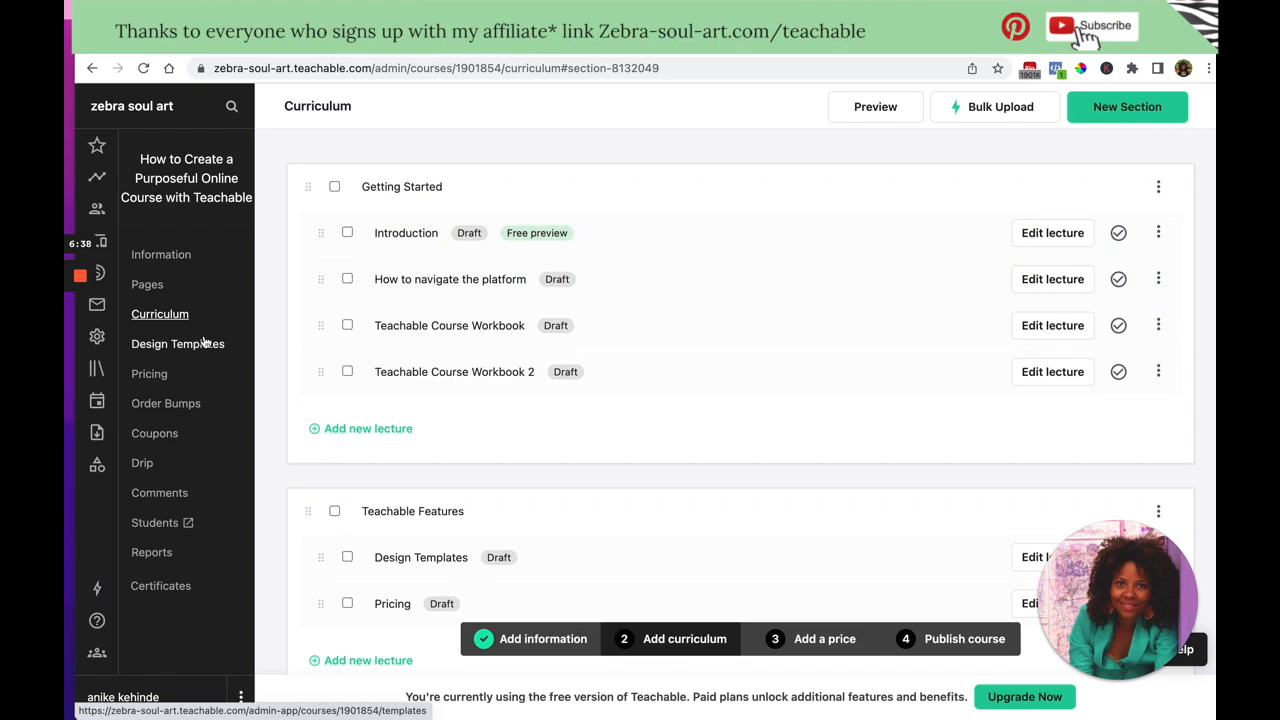
Review the course's design templates and preview the Colossal template.
{"action": "left_click", "coordinate": [194, 349]}
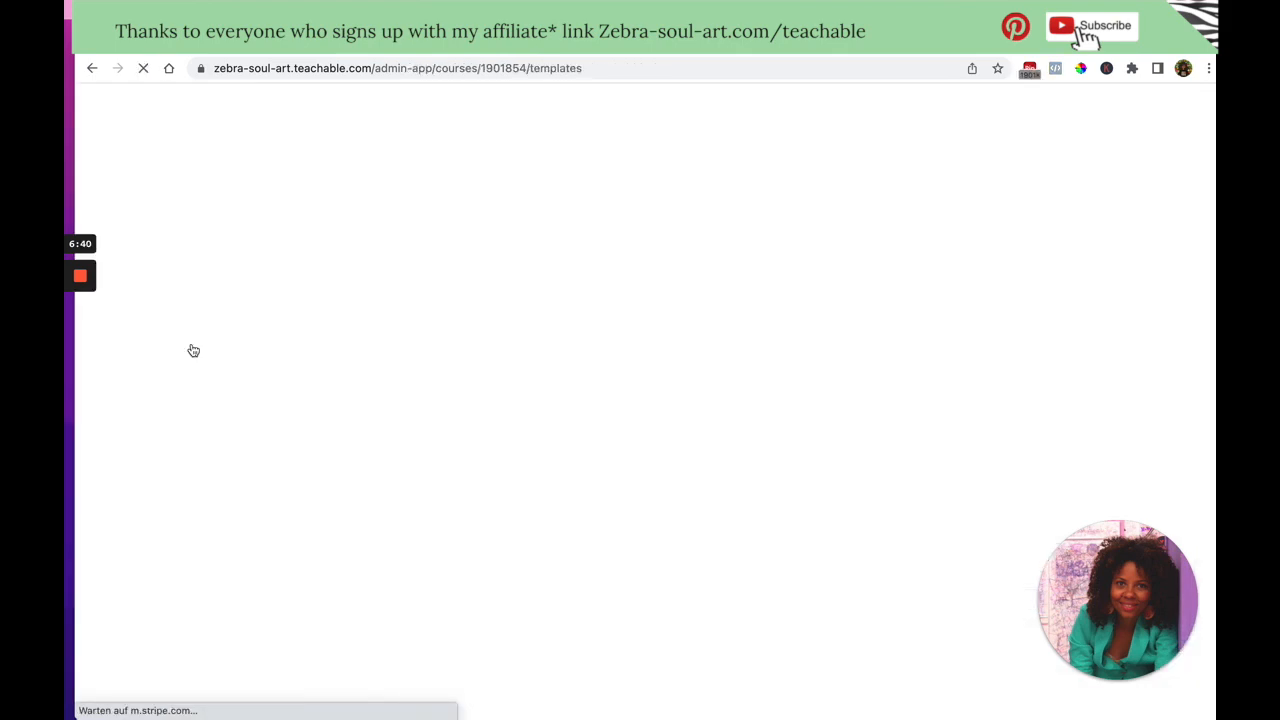
{"action": "scroll", "coordinate": [424, 427], "scroll_direction": "down", "scroll_amount": 2}
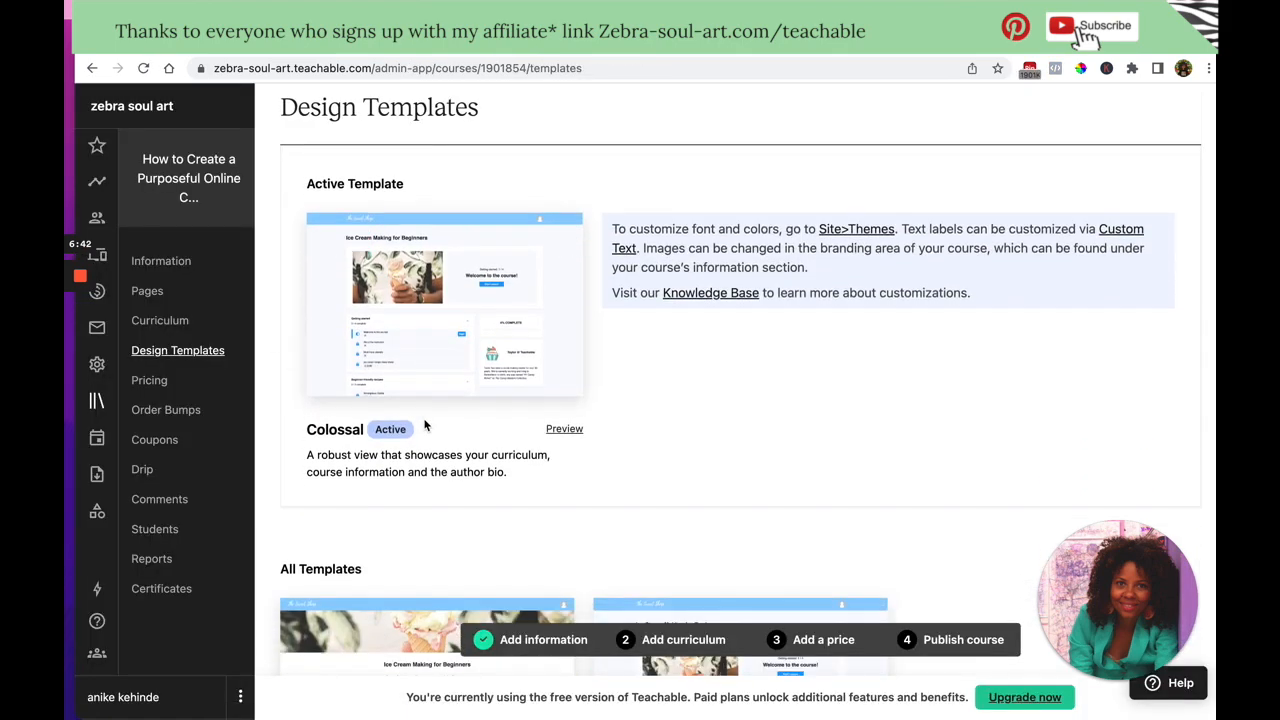
{"action": "scroll", "coordinate": [424, 427], "scroll_direction": "down", "scroll_amount": 3}
{"action": "scroll", "coordinate": [424, 425], "scroll_direction": "up", "scroll_amount": 1}
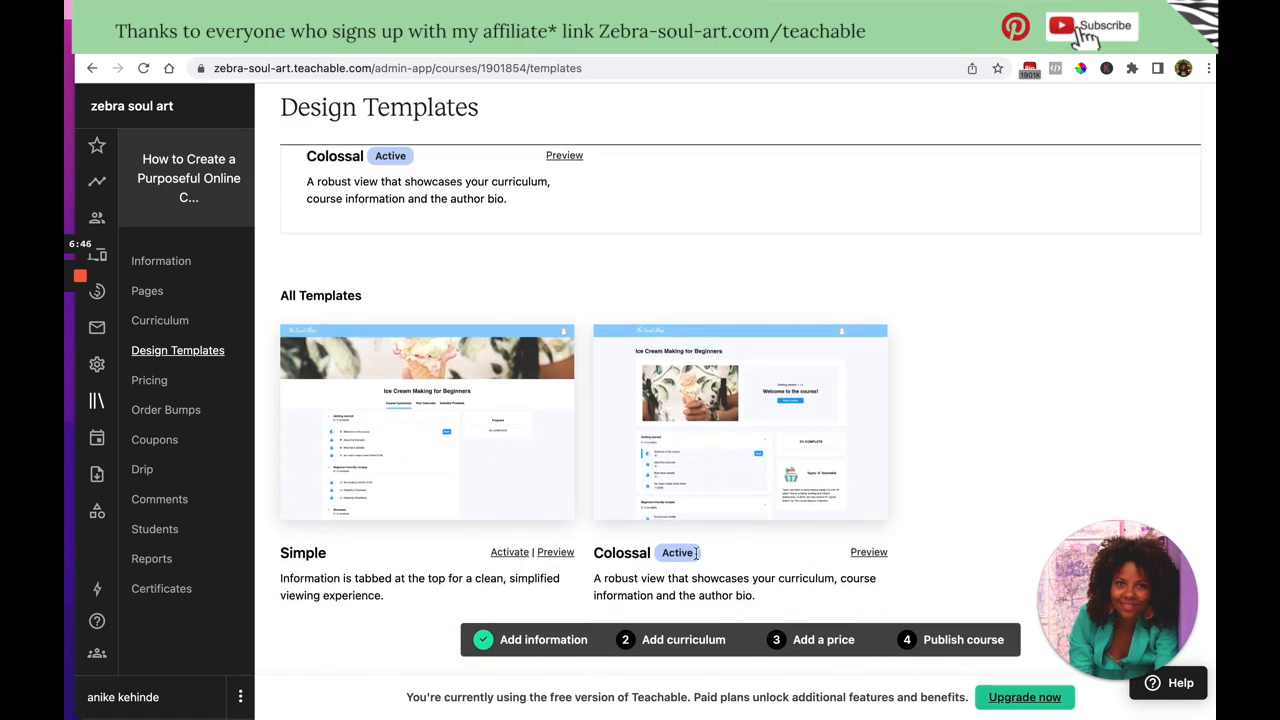
{"action": "left_click", "coordinate": [866, 552]}
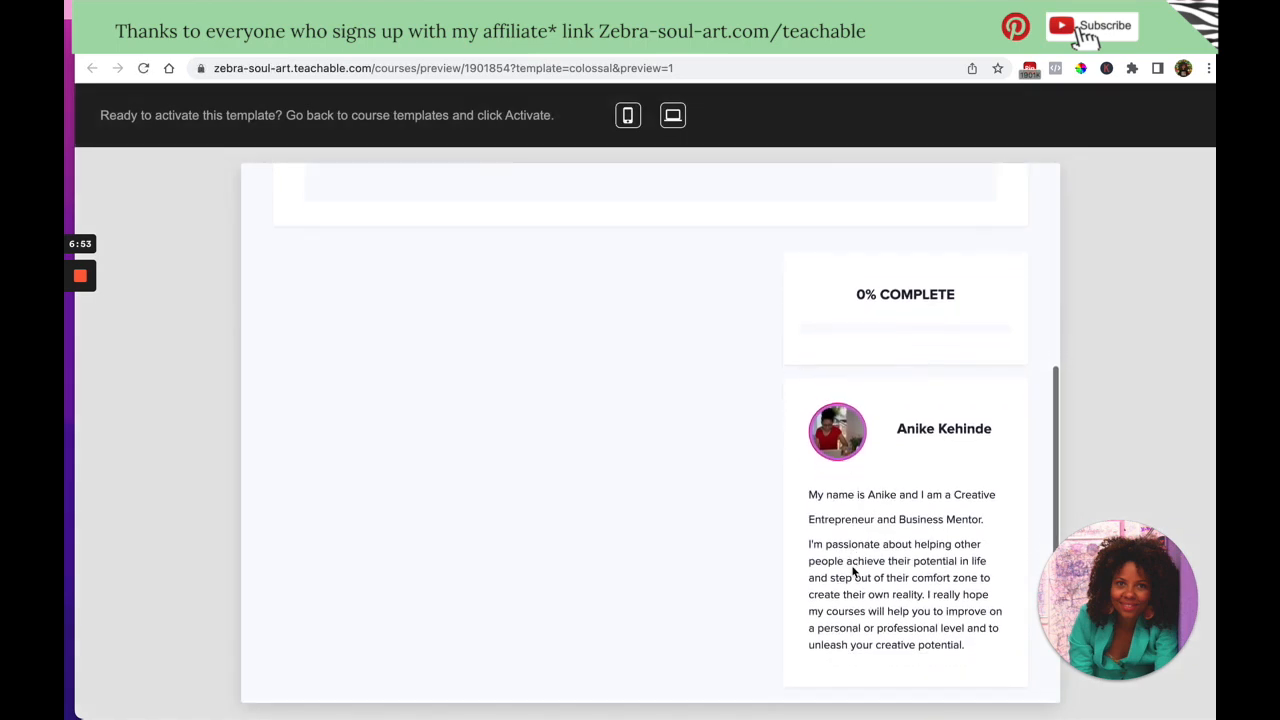
{"action": "scroll", "coordinate": [853, 570], "scroll_direction": "down", "scroll_amount": 1}
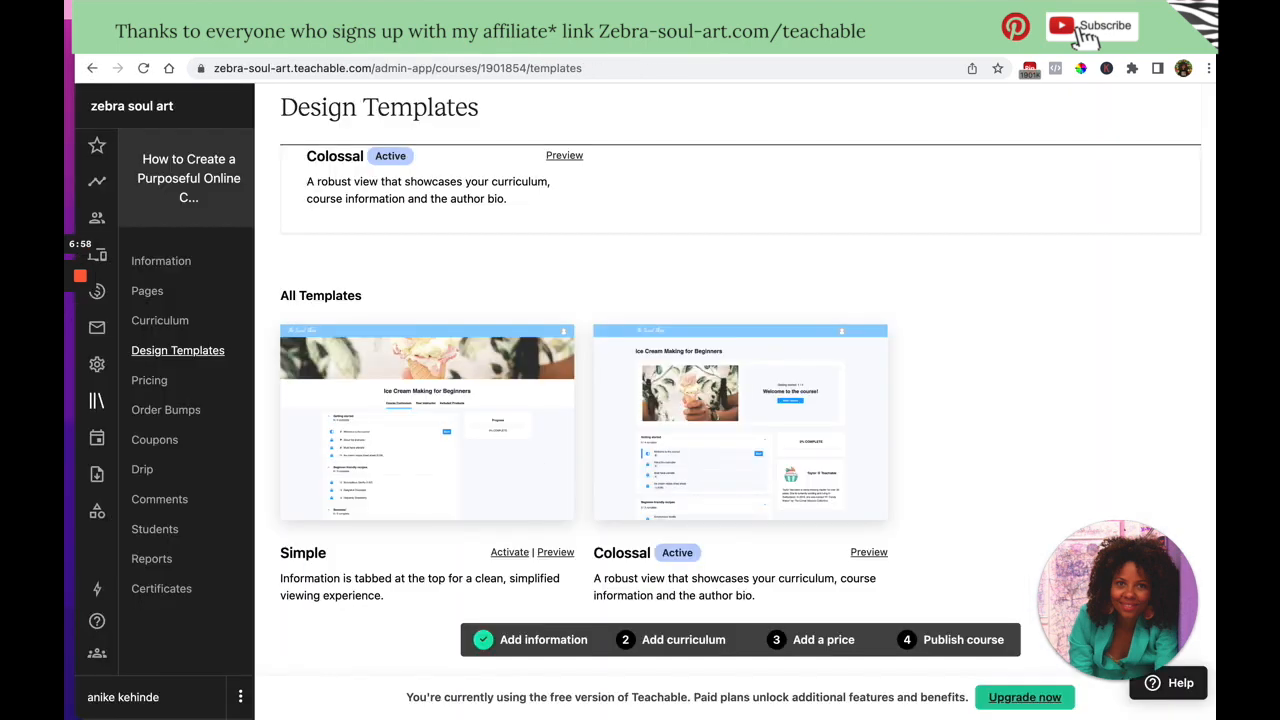
Preview the Simple design template, including its Your Instructor page.
{"action": "left_click", "coordinate": [560, 553]}
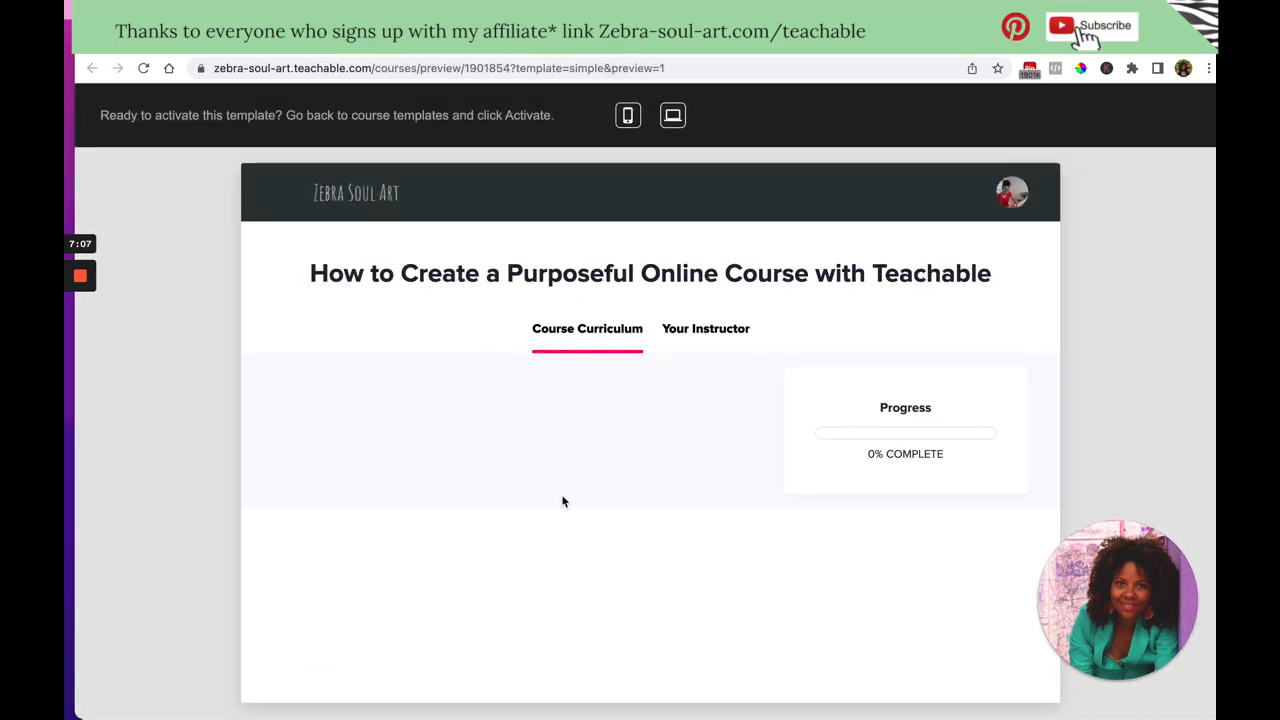
{"action": "left_click", "coordinate": [706, 330]}
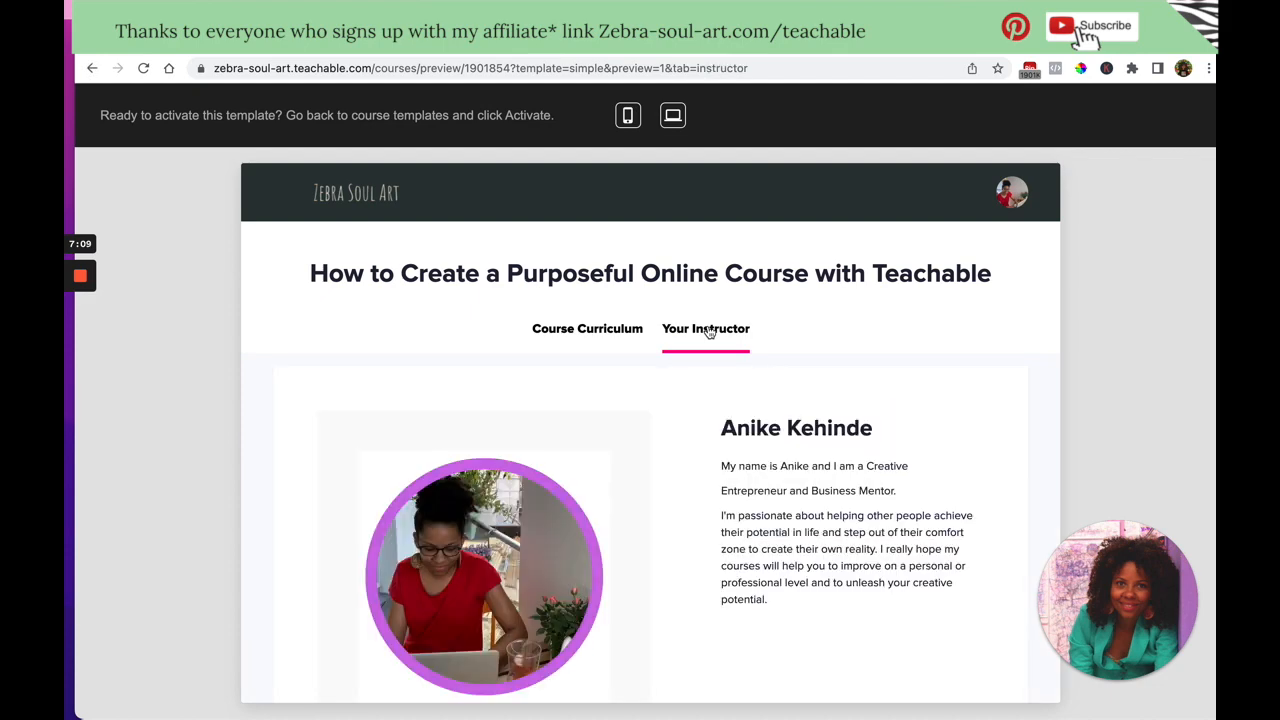
{"action": "scroll", "coordinate": [700, 386], "scroll_direction": "down", "scroll_amount": 2}
{"action": "scroll", "coordinate": [700, 386], "scroll_direction": "up", "scroll_amount": 2}
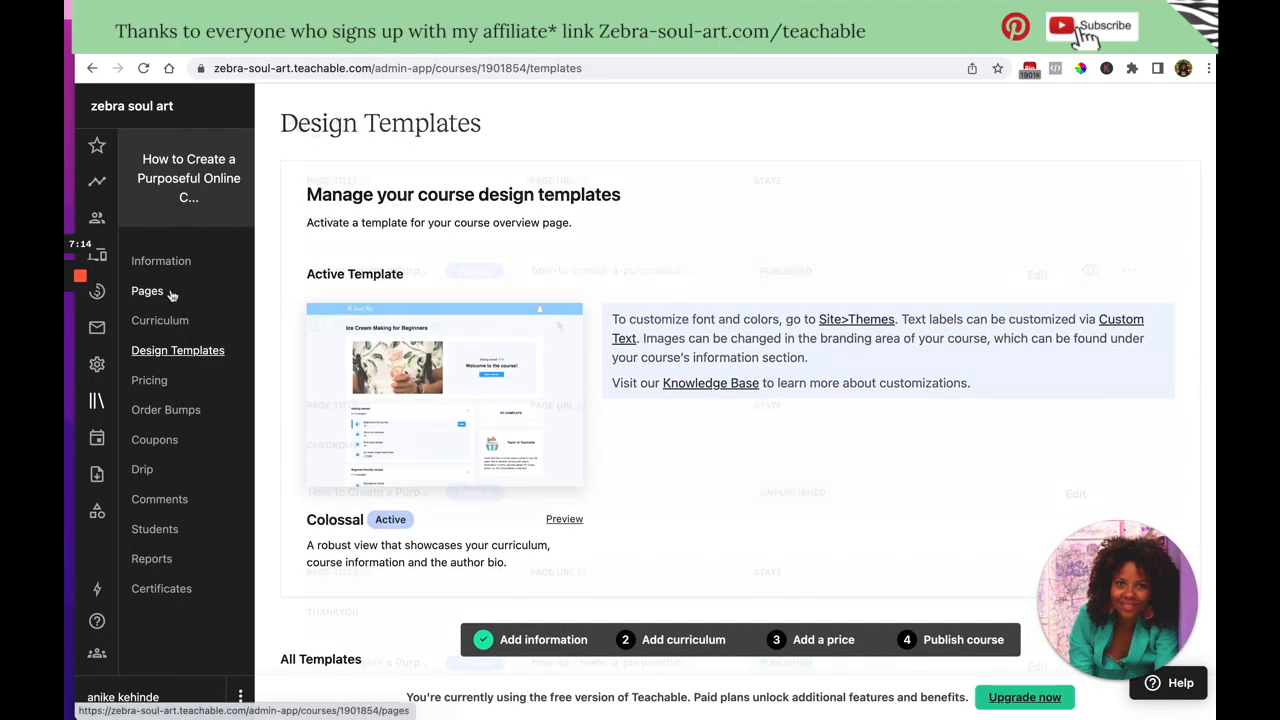
Examine the course's sales, checkout and thank-you pages.
{"action": "left_click", "coordinate": [148, 291]}
{"action": "scroll", "coordinate": [558, 325], "scroll_direction": "down", "scroll_amount": 3}
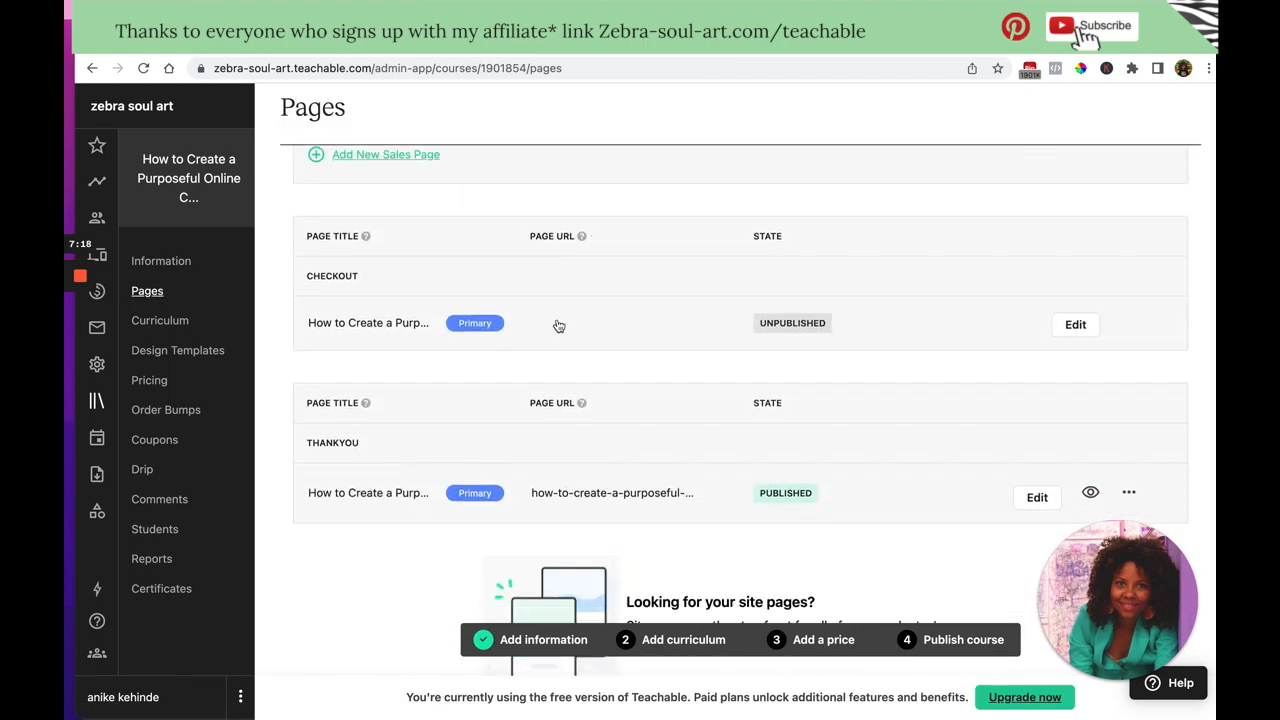
{"action": "scroll", "coordinate": [558, 325], "scroll_direction": "up", "scroll_amount": 3}
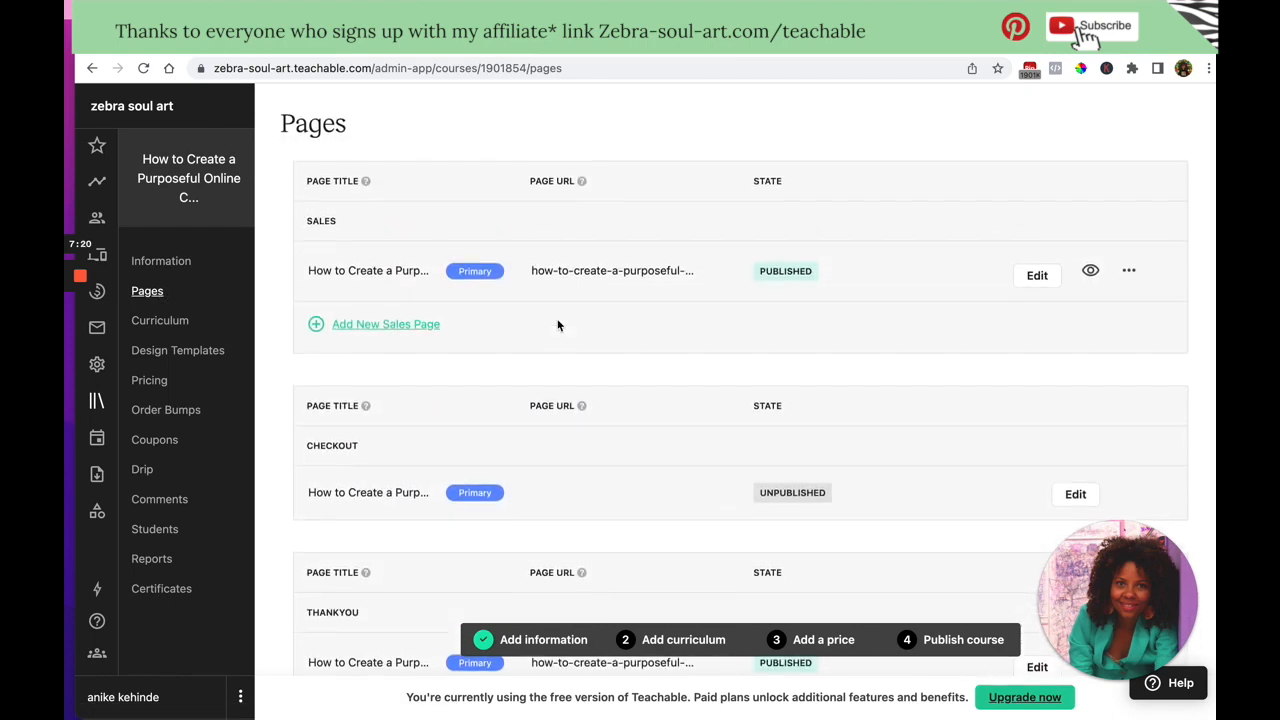
Publish all lectures in the Getting Started and Teachable Features sections of the curriculum.
{"action": "left_click", "coordinate": [160, 320]}
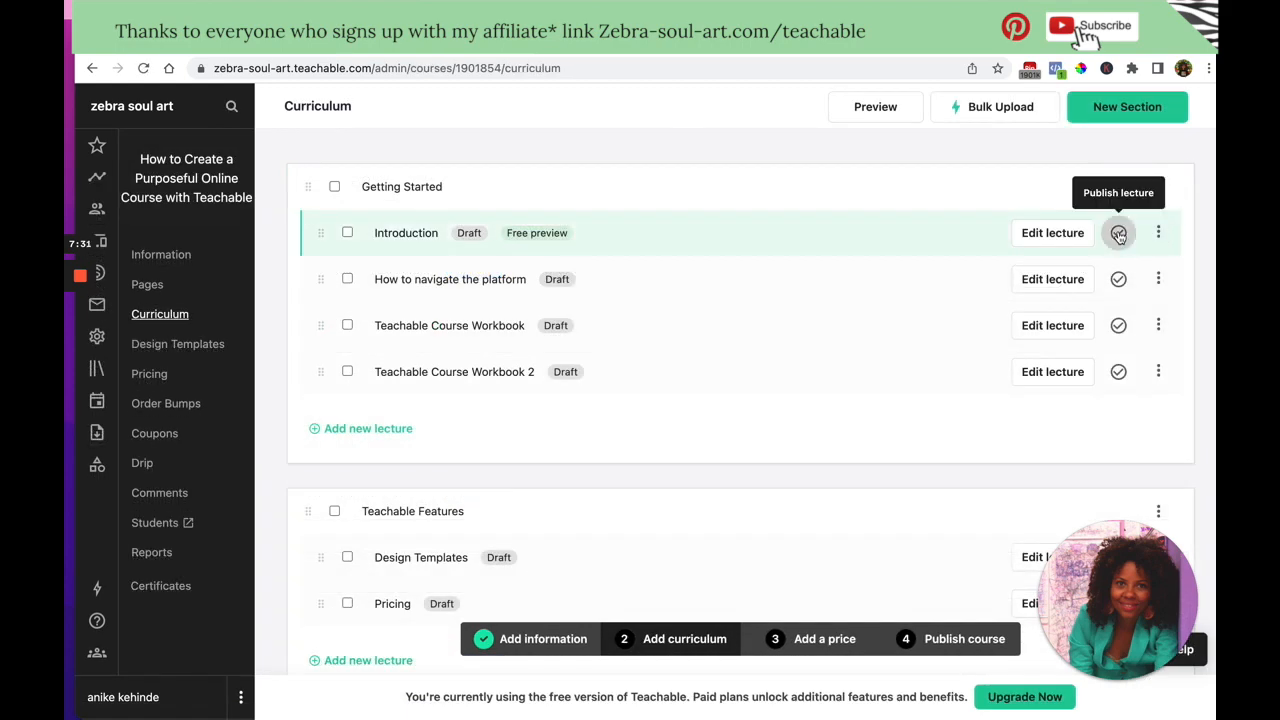
{"action": "left_click", "coordinate": [1119, 233]}
{"action": "left_click", "coordinate": [1119, 279]}
{"action": "left_click", "coordinate": [1119, 325]}
{"action": "left_click", "coordinate": [1118, 371]}
{"action": "scroll", "coordinate": [1117, 390], "scroll_direction": "down", "scroll_amount": 2}
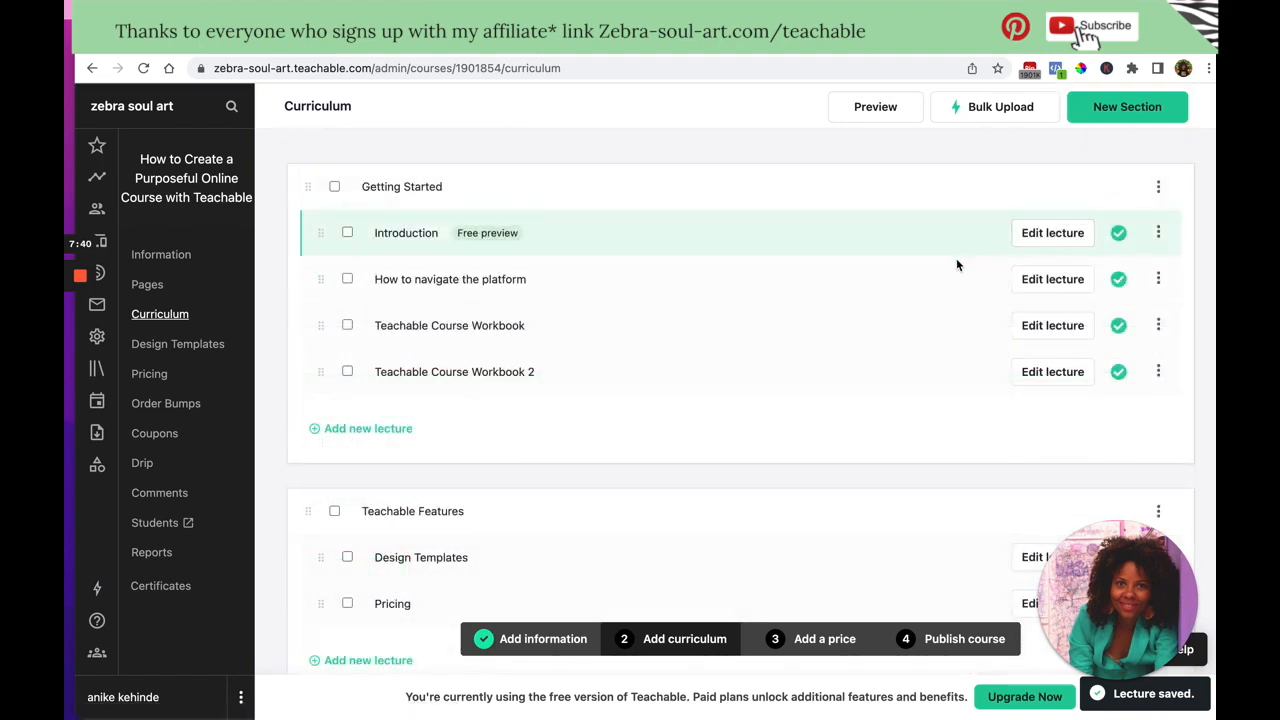
Preview the Colossal design template again with the published lectures.
{"action": "left_click", "coordinate": [197, 346]}
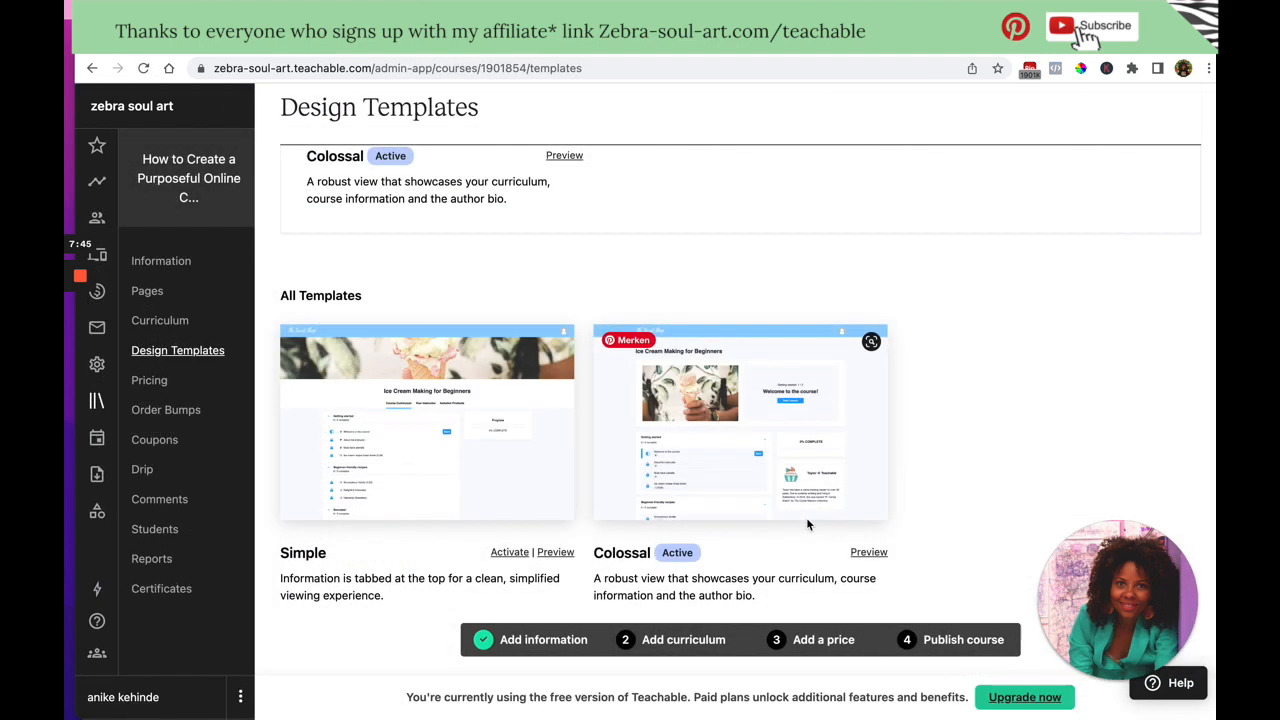
{"action": "left_click", "coordinate": [868, 553]}
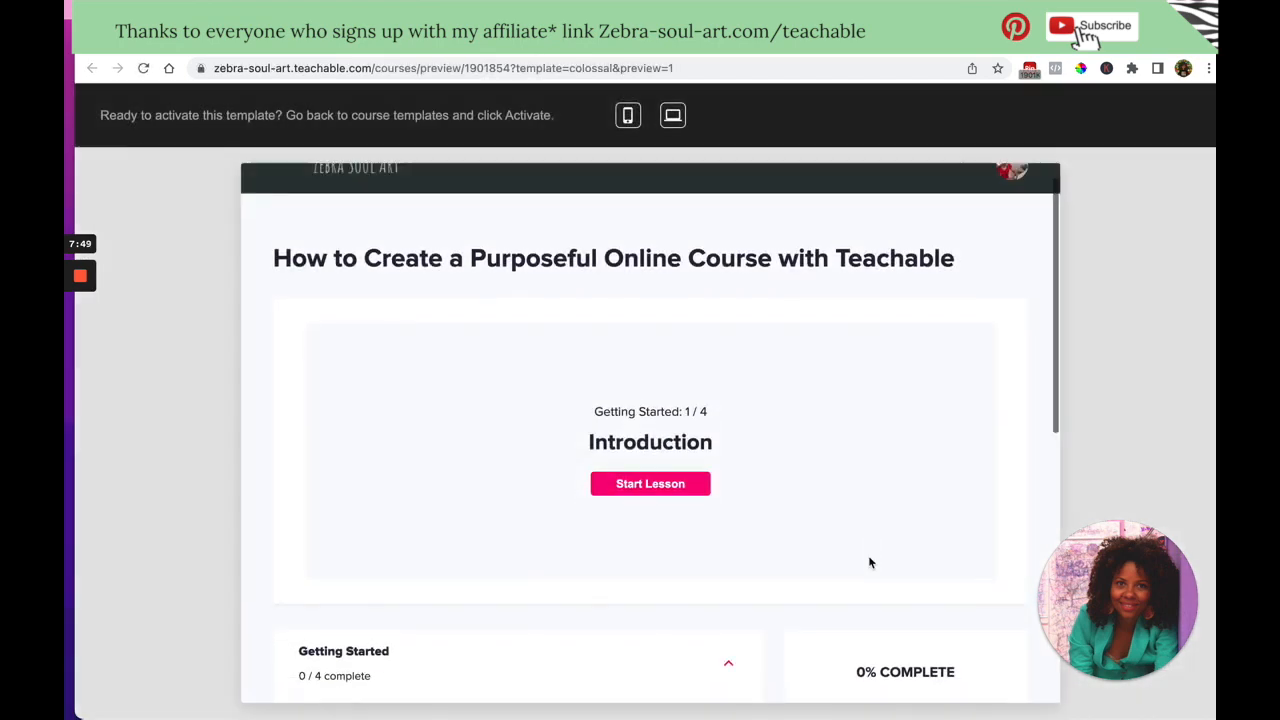
Examine the Getting Started and Teachable Features lecture lists and the author bio in the Colossal template preview.
{"action": "scroll", "coordinate": [634, 343], "scroll_direction": "down", "scroll_amount": 1}
{"action": "scroll", "coordinate": [621, 430], "scroll_direction": "down", "scroll_amount": 3}
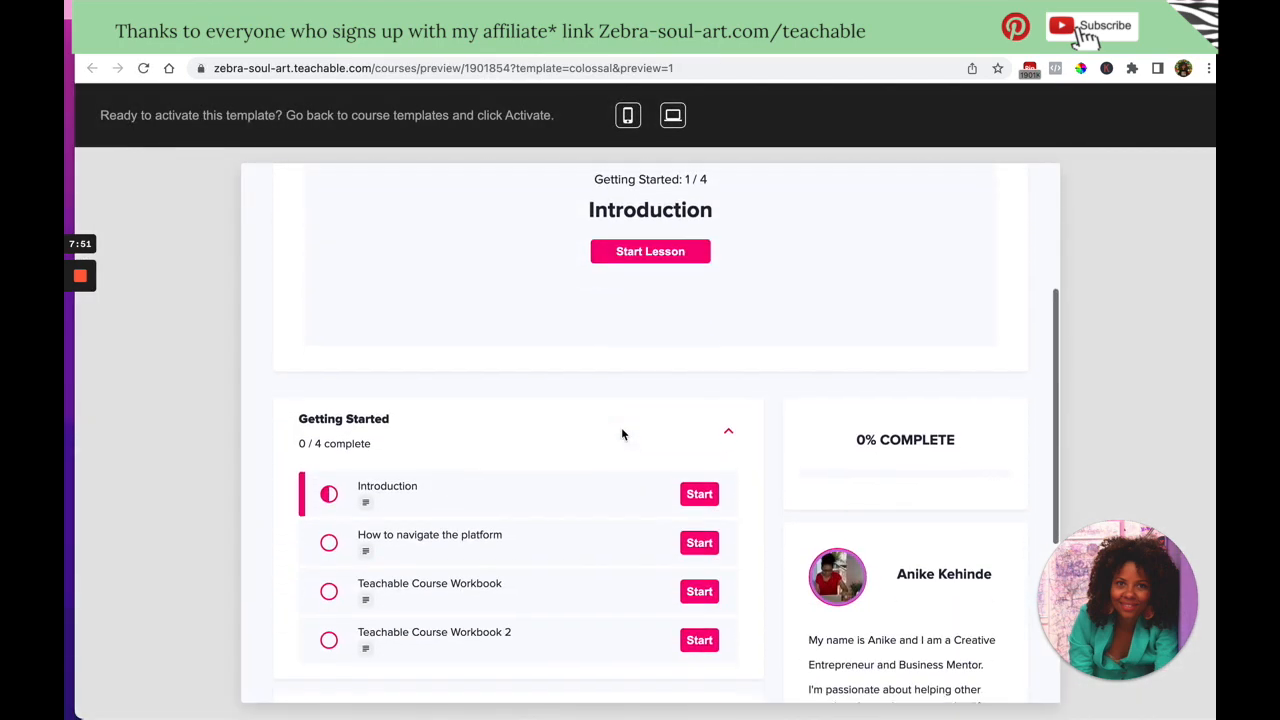
{"action": "scroll", "coordinate": [622, 434], "scroll_direction": "down", "scroll_amount": 3}
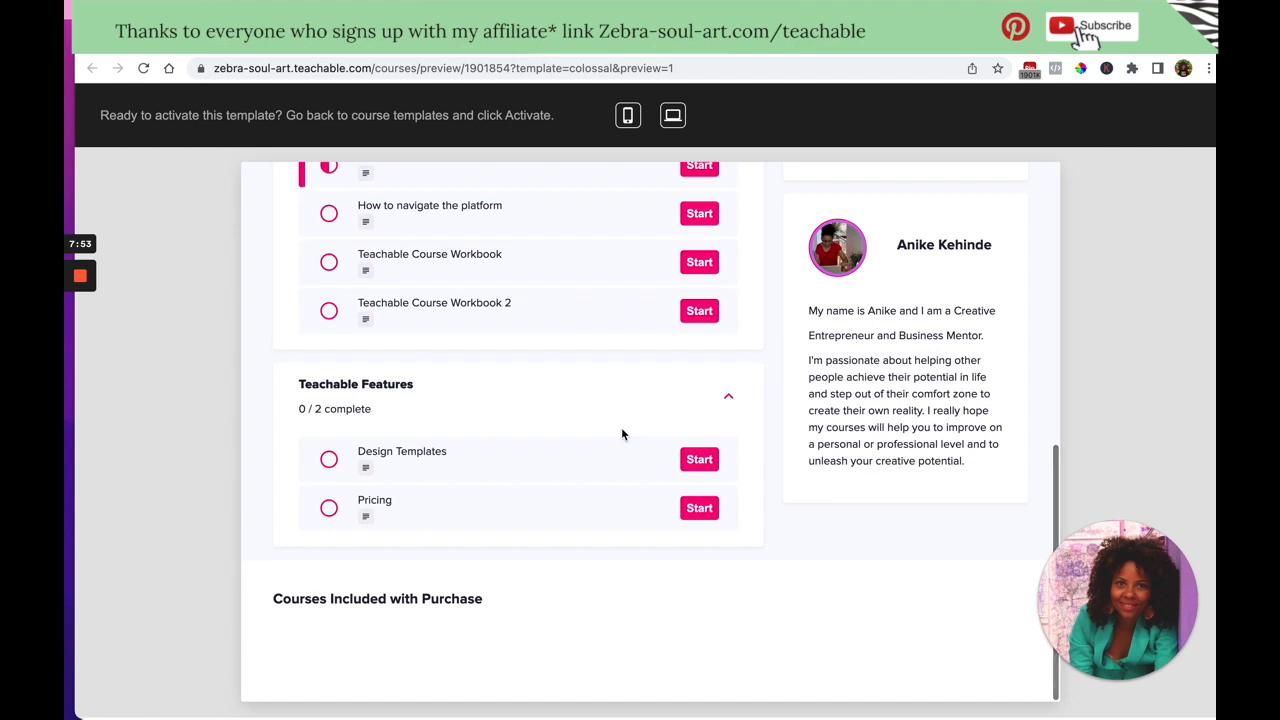
{"action": "scroll", "coordinate": [621, 434], "scroll_direction": "up", "scroll_amount": 4}
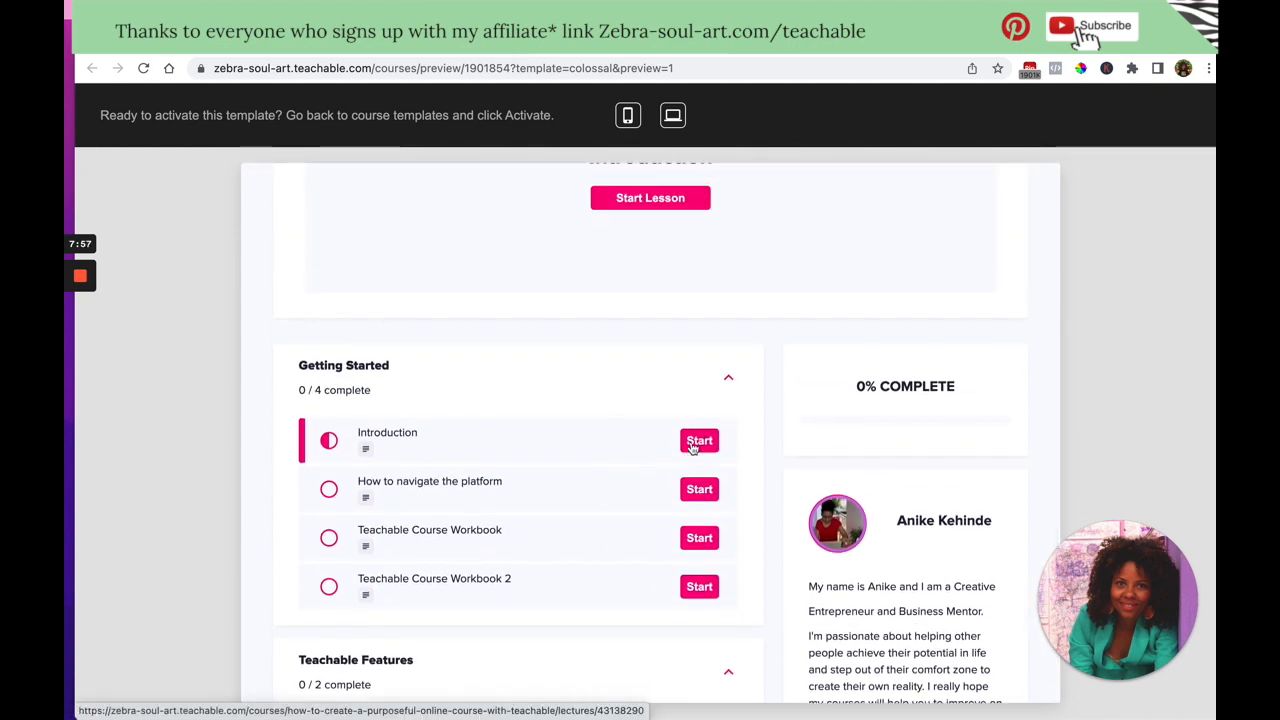
{"action": "scroll", "coordinate": [681, 369], "scroll_direction": "up", "scroll_amount": 1}
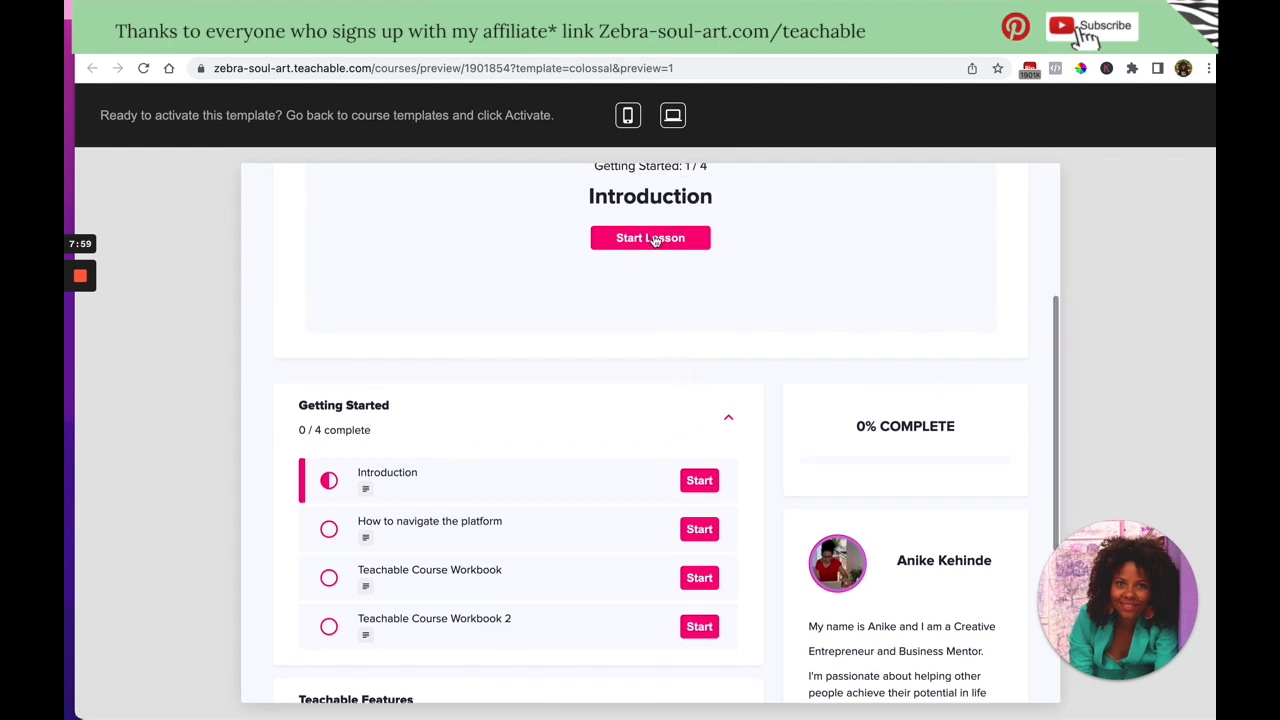
{"action": "scroll", "coordinate": [651, 249], "scroll_direction": "up", "scroll_amount": 5}
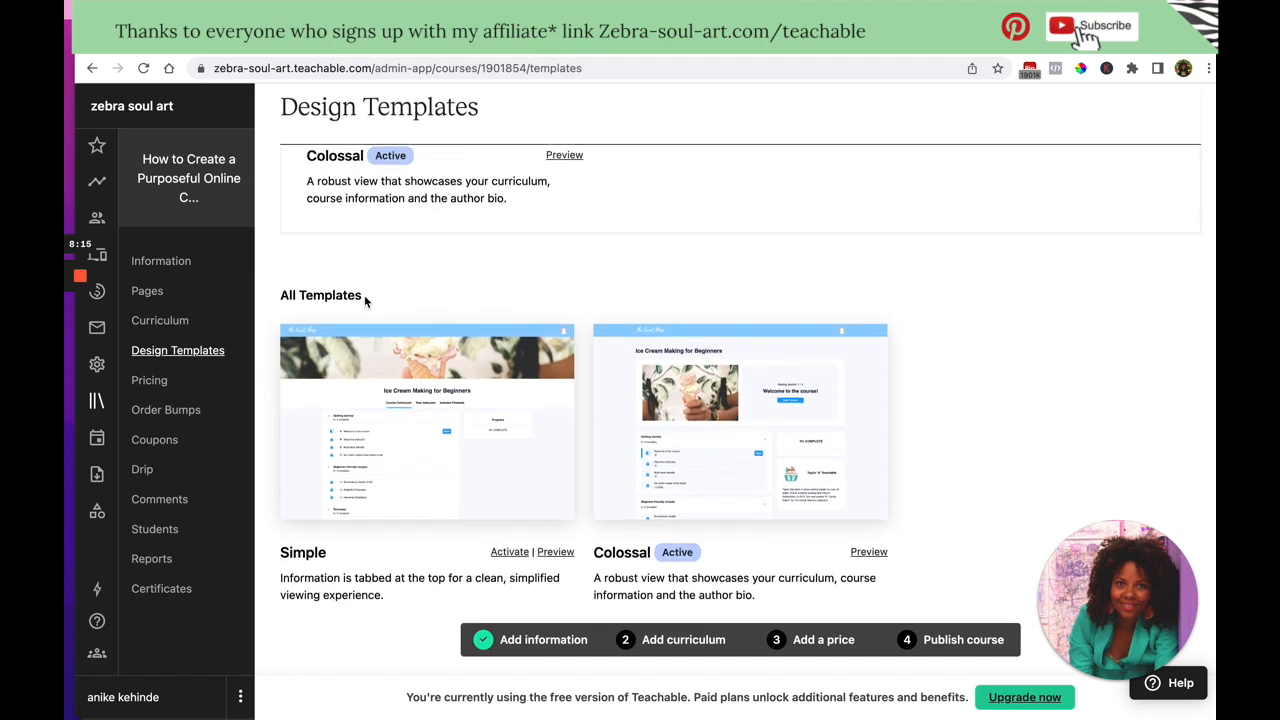
Open the course's primary sales page for editing and look through its page blocks, starting with the banner.
{"action": "scroll", "coordinate": [364, 295], "scroll_direction": "up", "scroll_amount": 5}
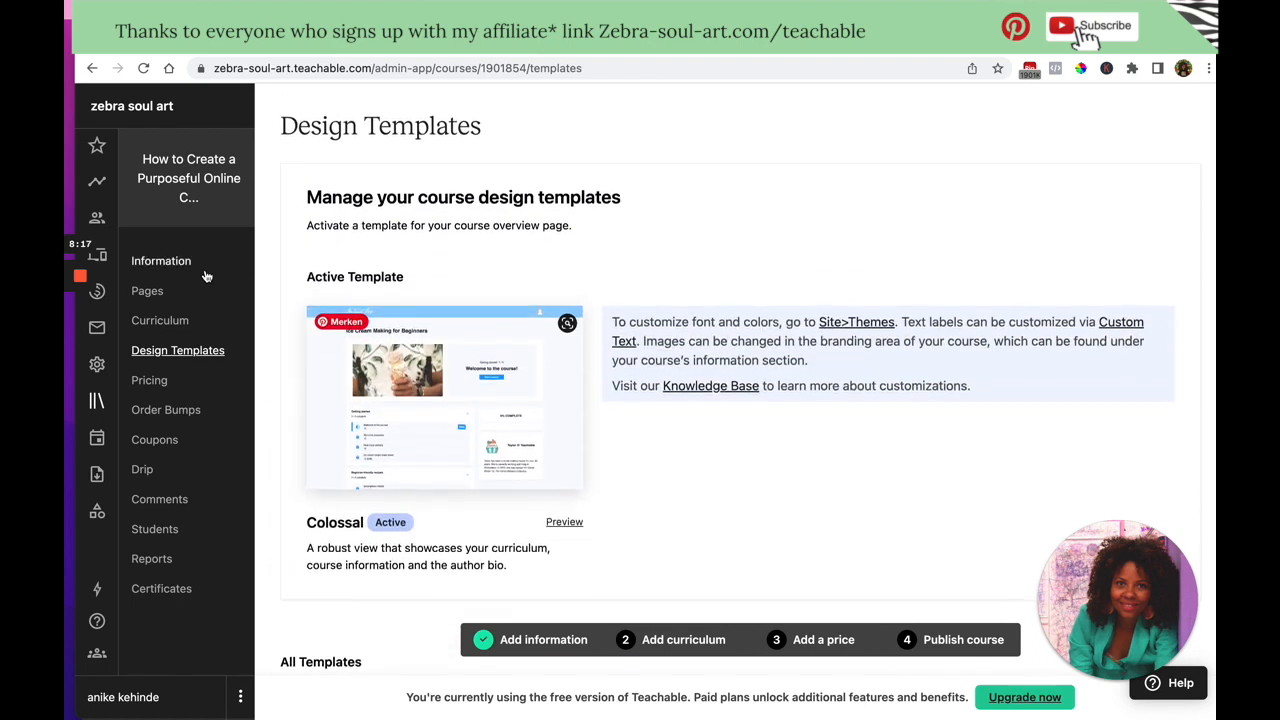
{"action": "left_click", "coordinate": [150, 292]}
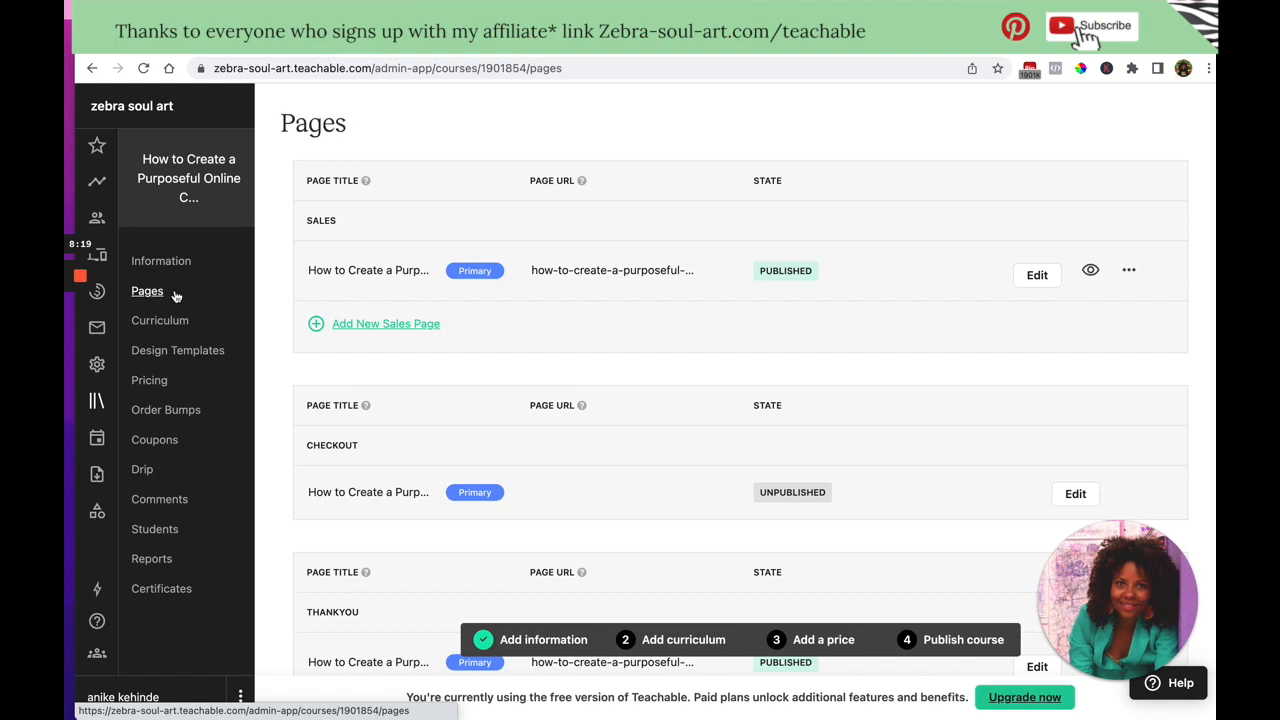
{"action": "left_click", "coordinate": [1038, 276]}
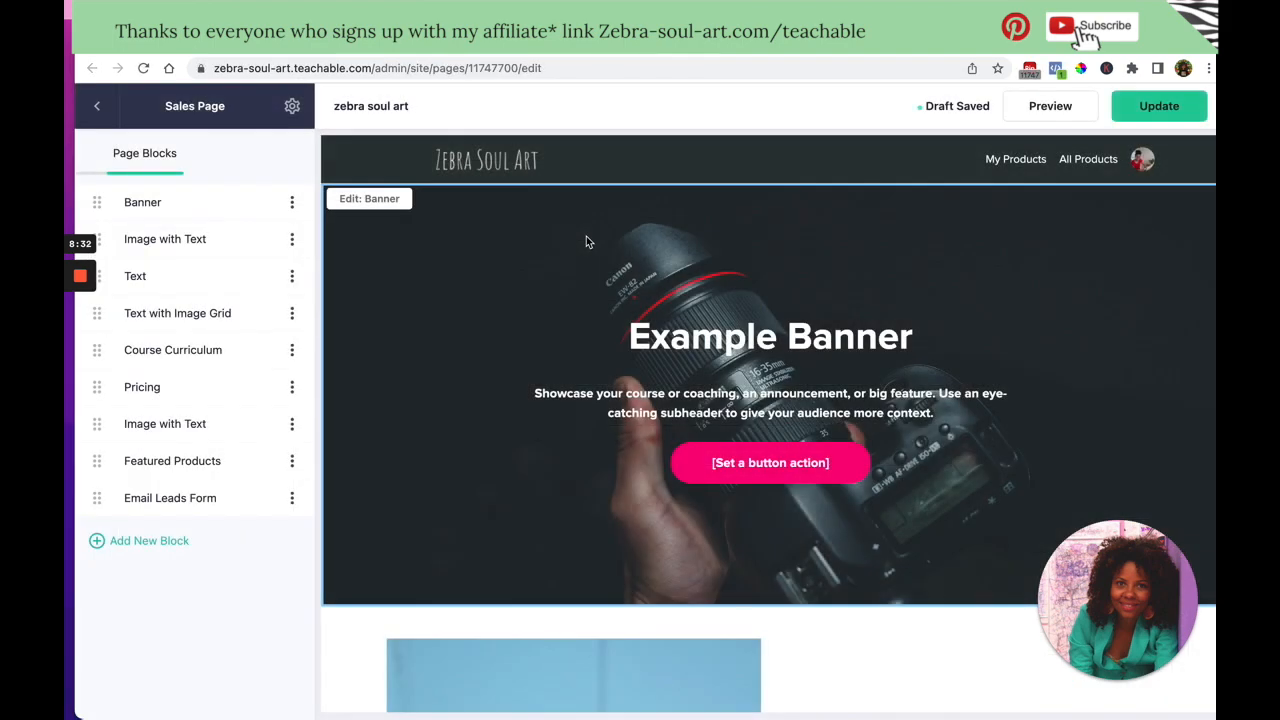
{"action": "scroll", "coordinate": [576, 356], "scroll_direction": "down", "scroll_amount": 5}
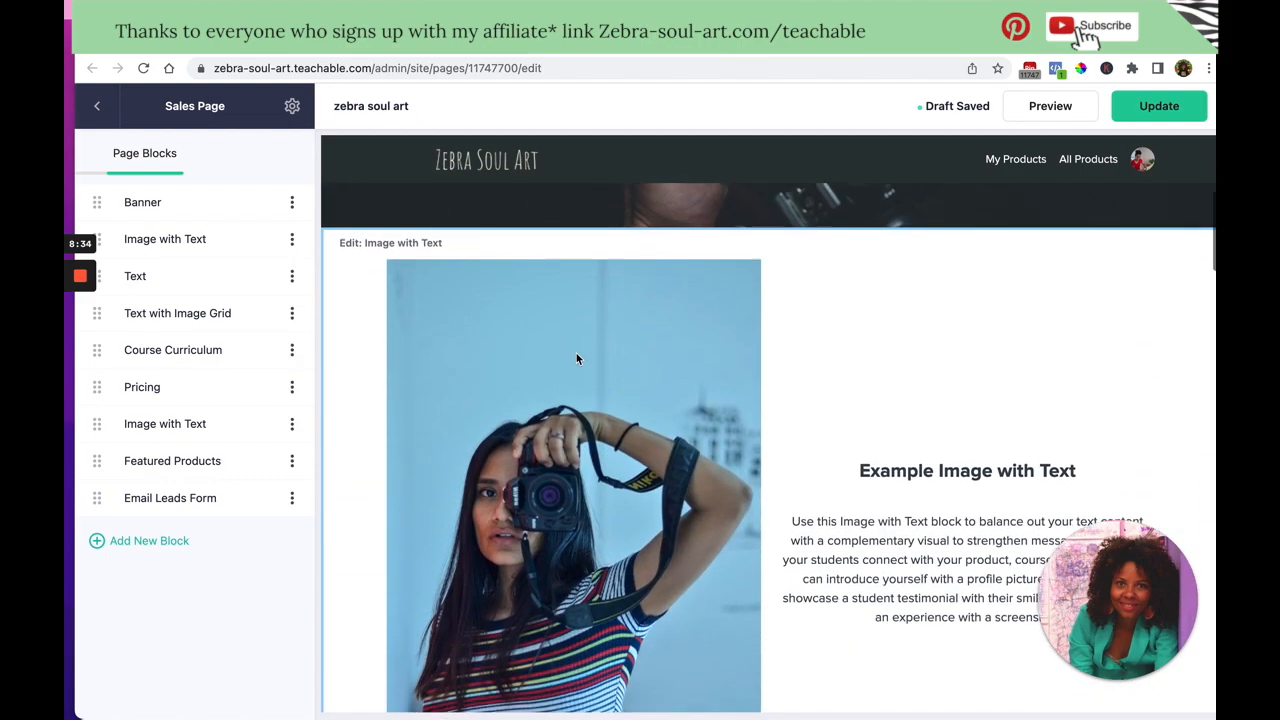